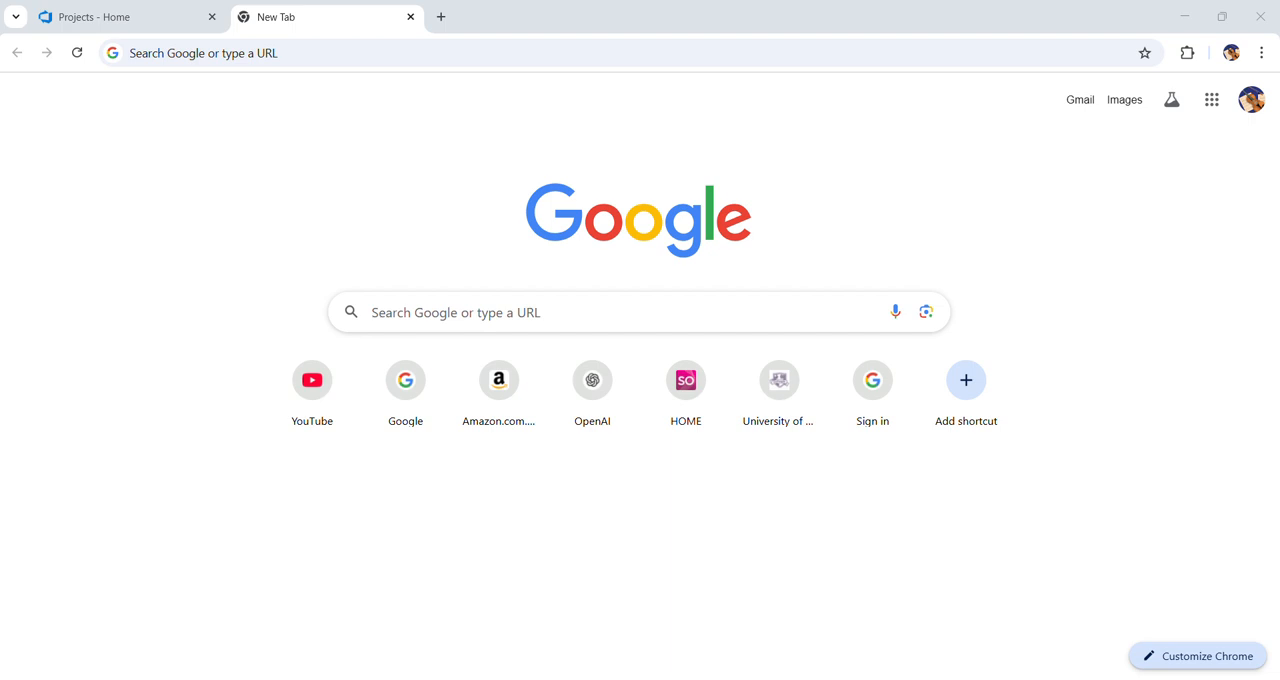
Open the KhanProj project from dev.azure.com/usa718 and go to the list of all its test plans
click(312, 60)
text(https://dev.azure.com/usa718)
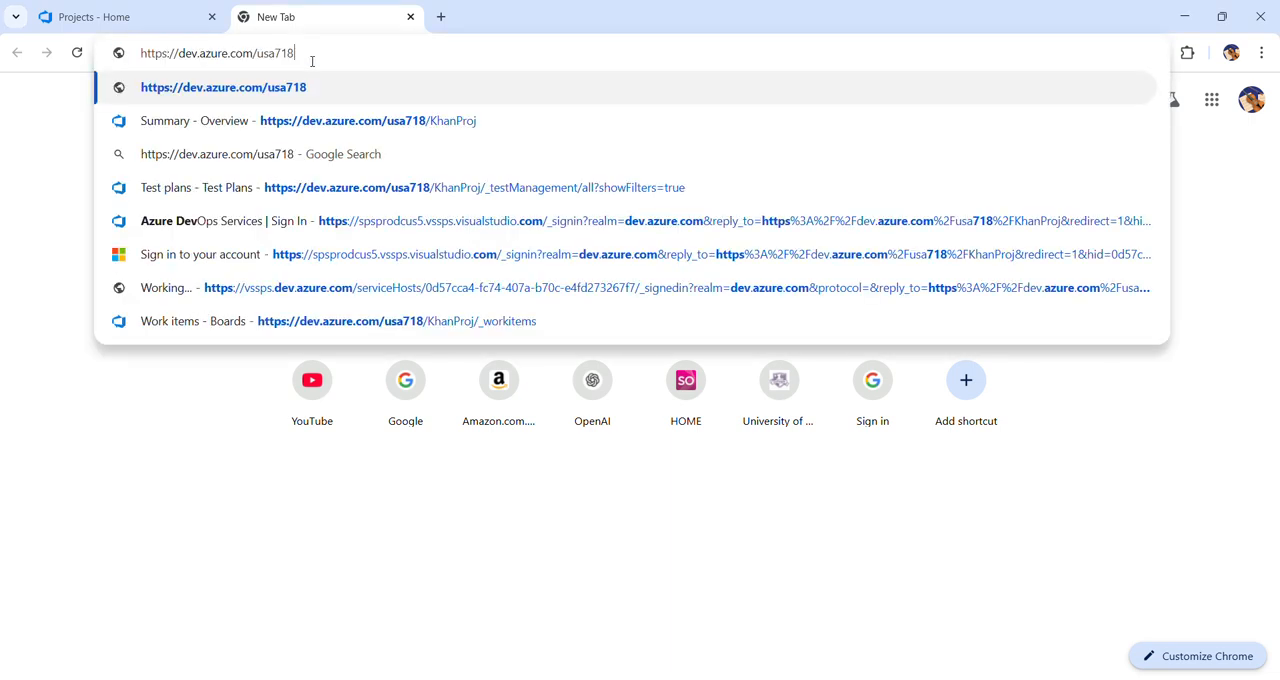
key(Return)
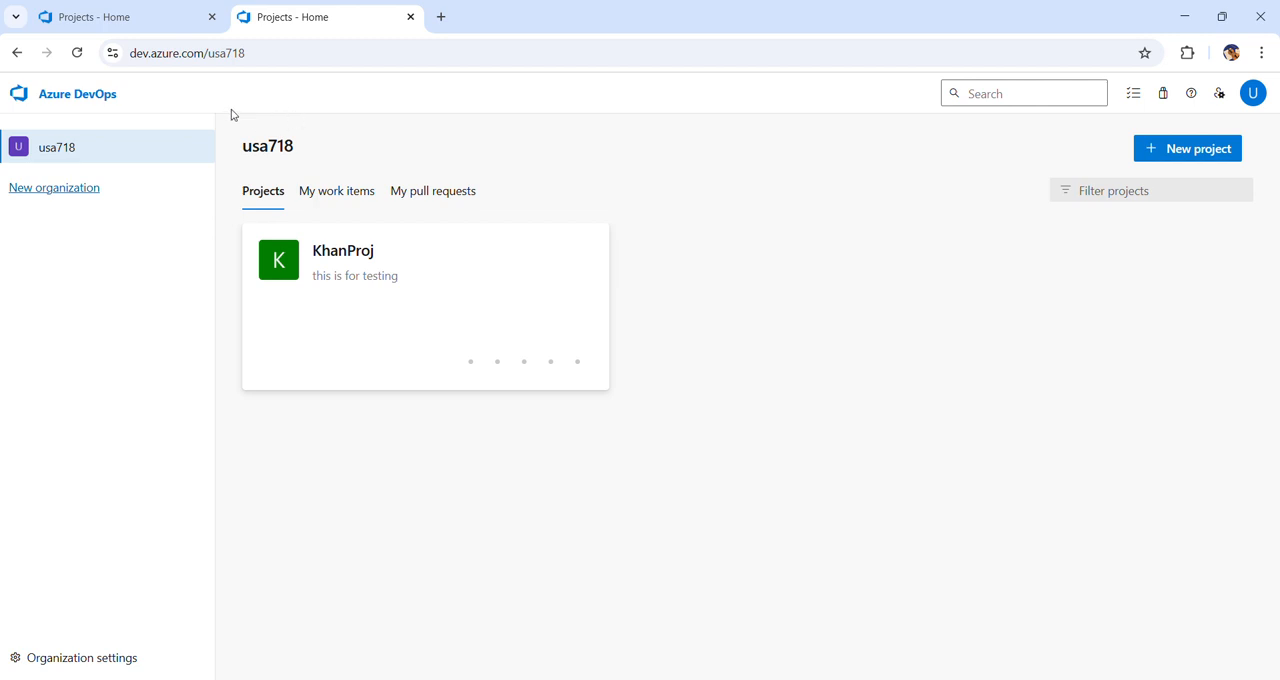
click(337, 257)
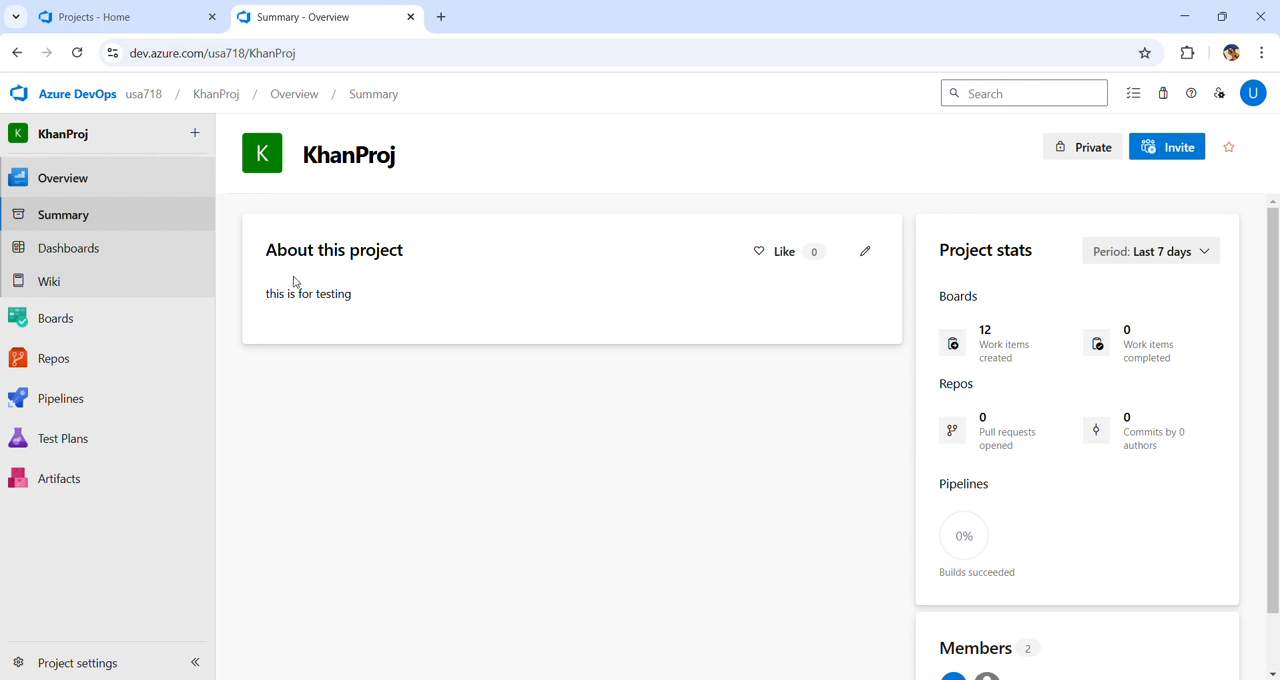
mouse_move(68, 448)
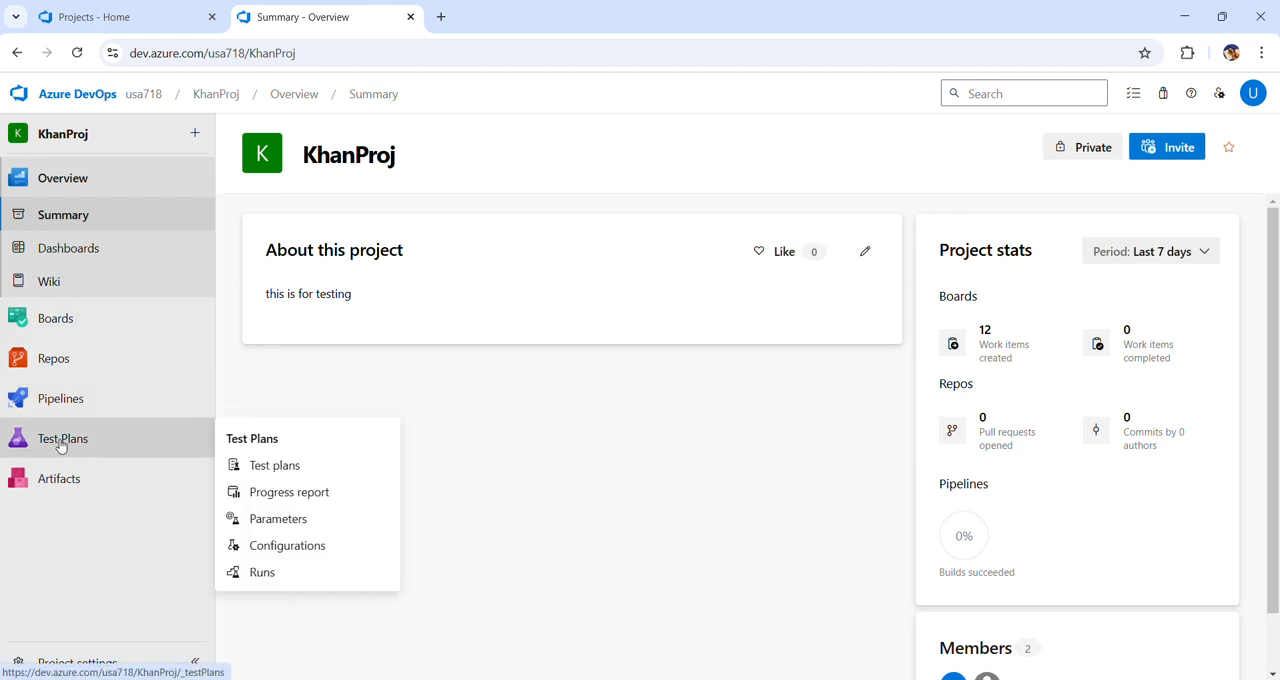
click(69, 445)
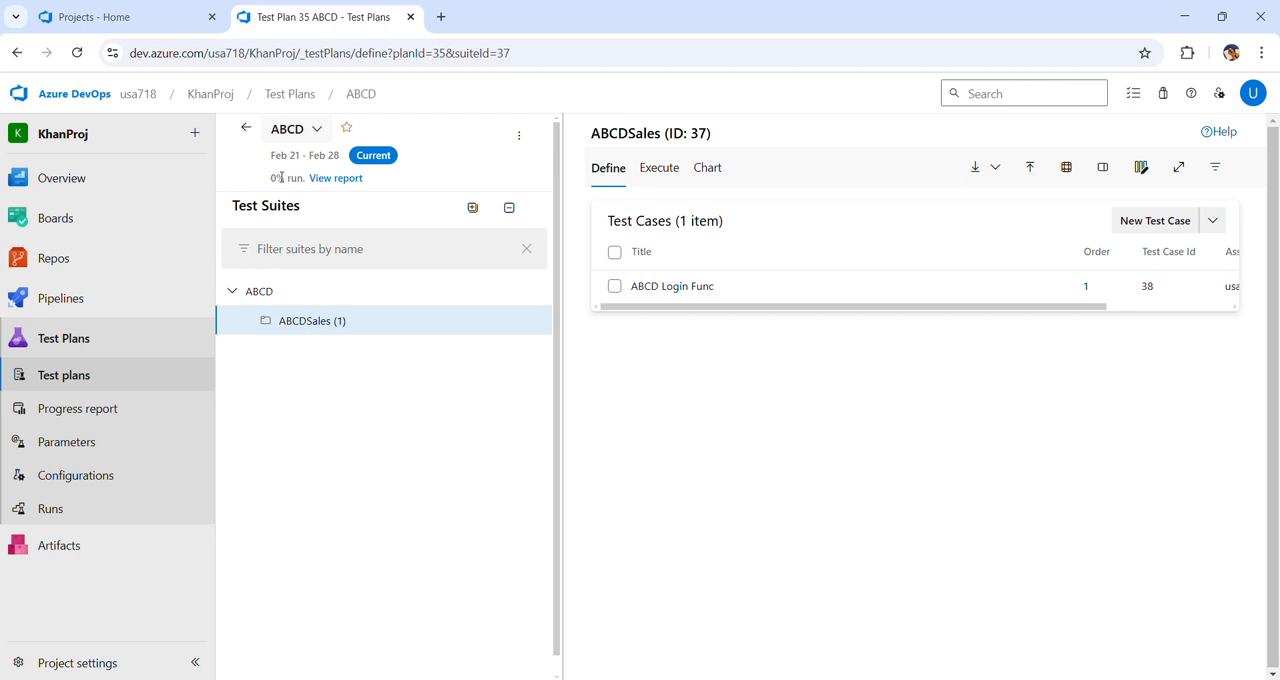
click(246, 130)
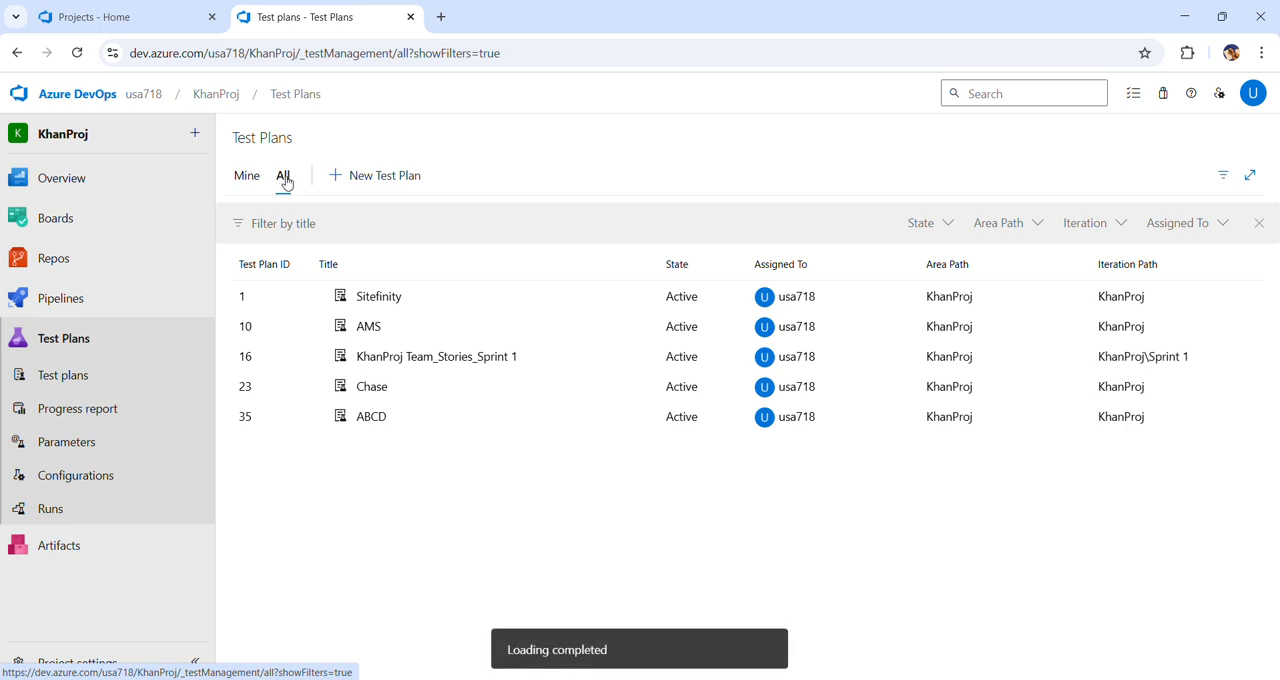
Create a new test plan named MyWebsite, keeping KhanProj as area path and iteration
click(384, 178)
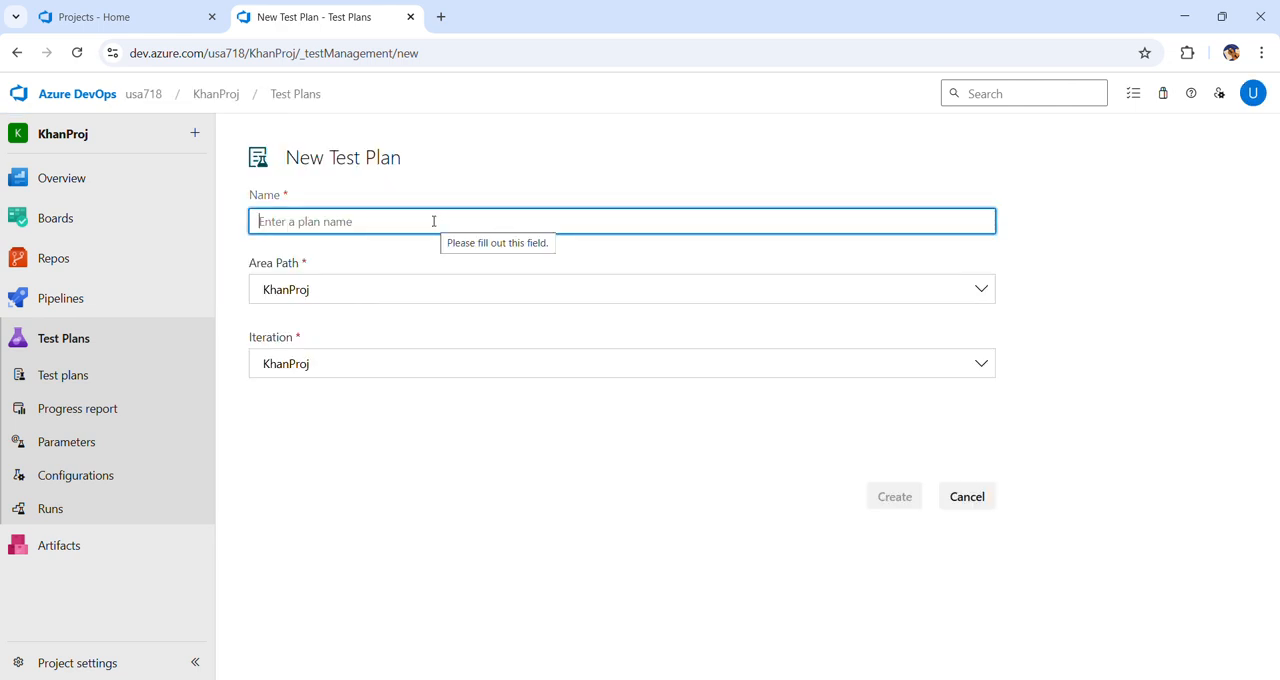
text(MyWebsite)
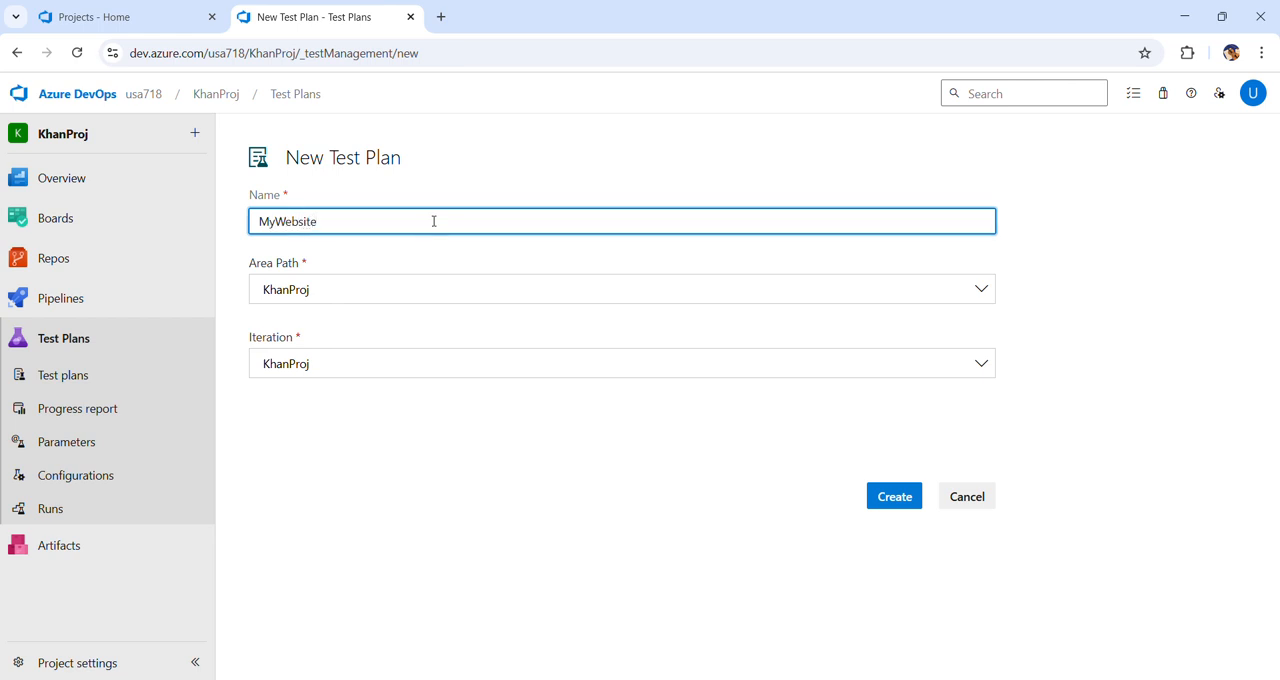
click(899, 503)
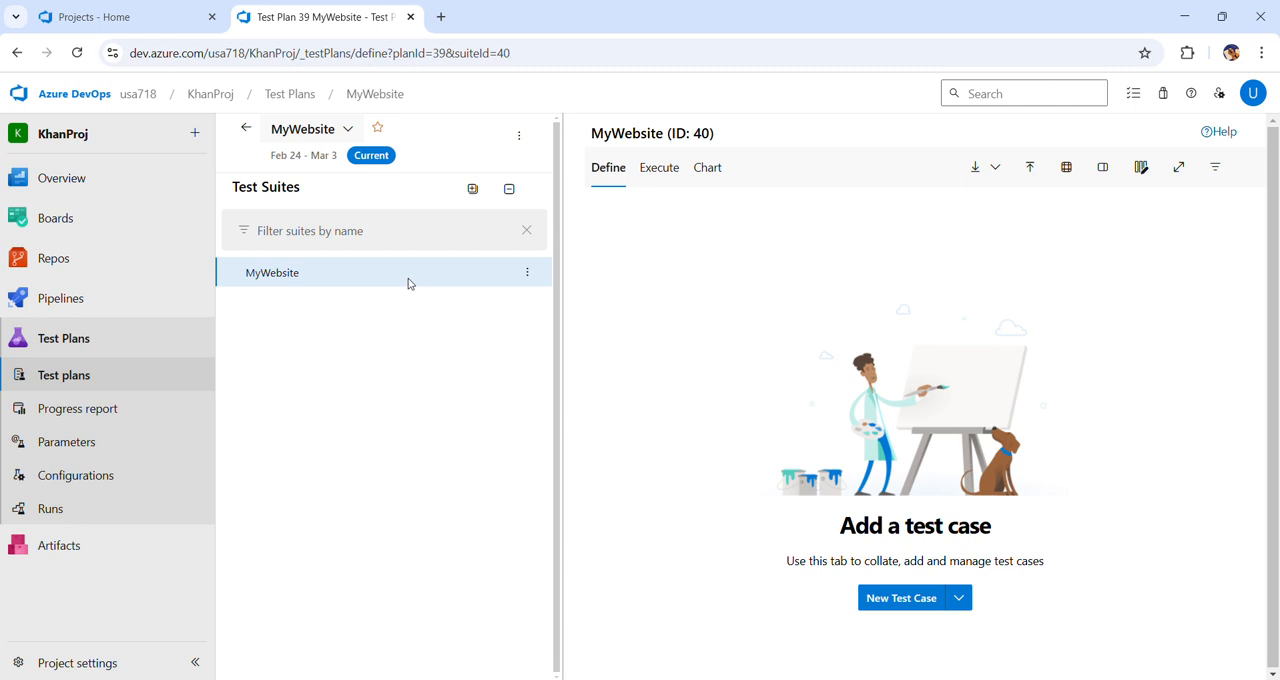
Add a static suite named MyWebsiteQA under the MyWebsite test plan
click(528, 278)
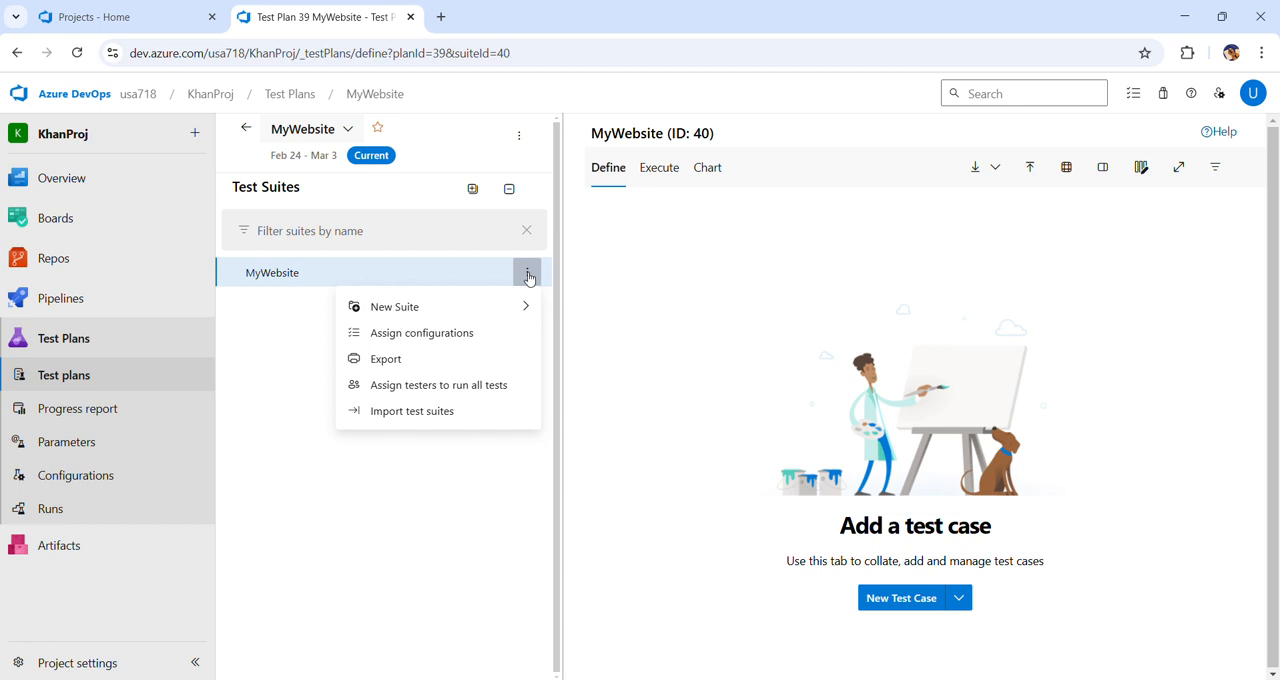
mouse_move(429, 313)
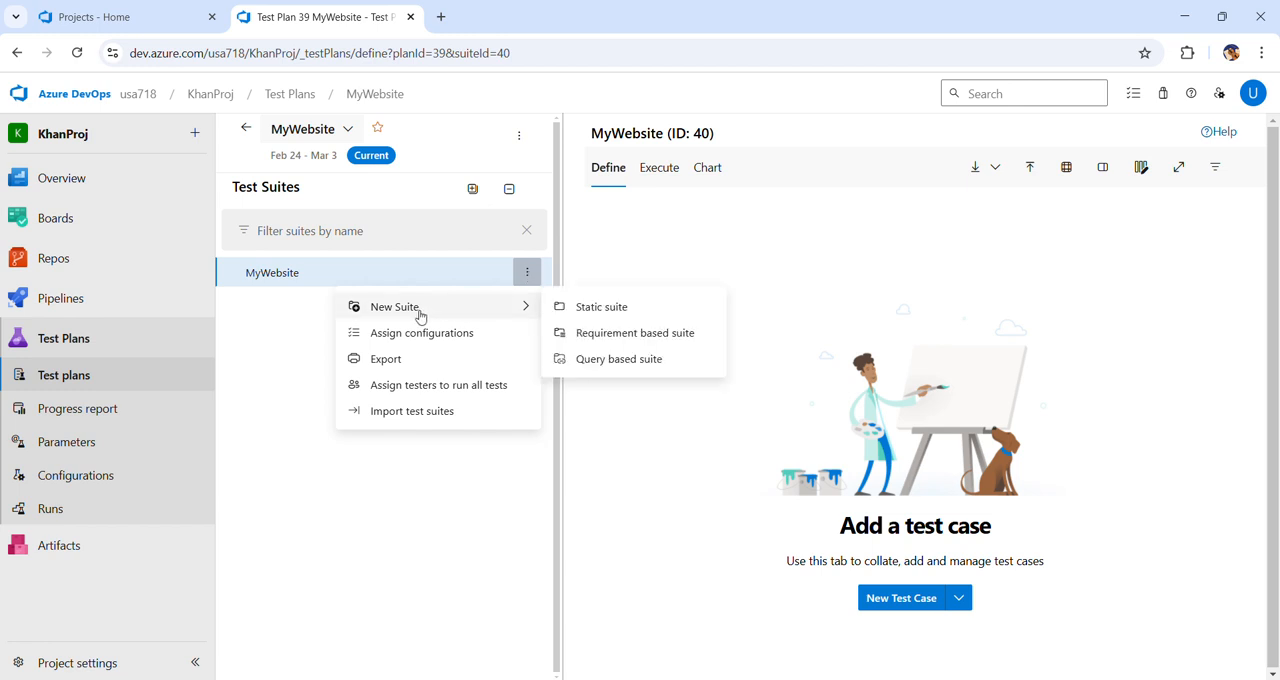
click(621, 310)
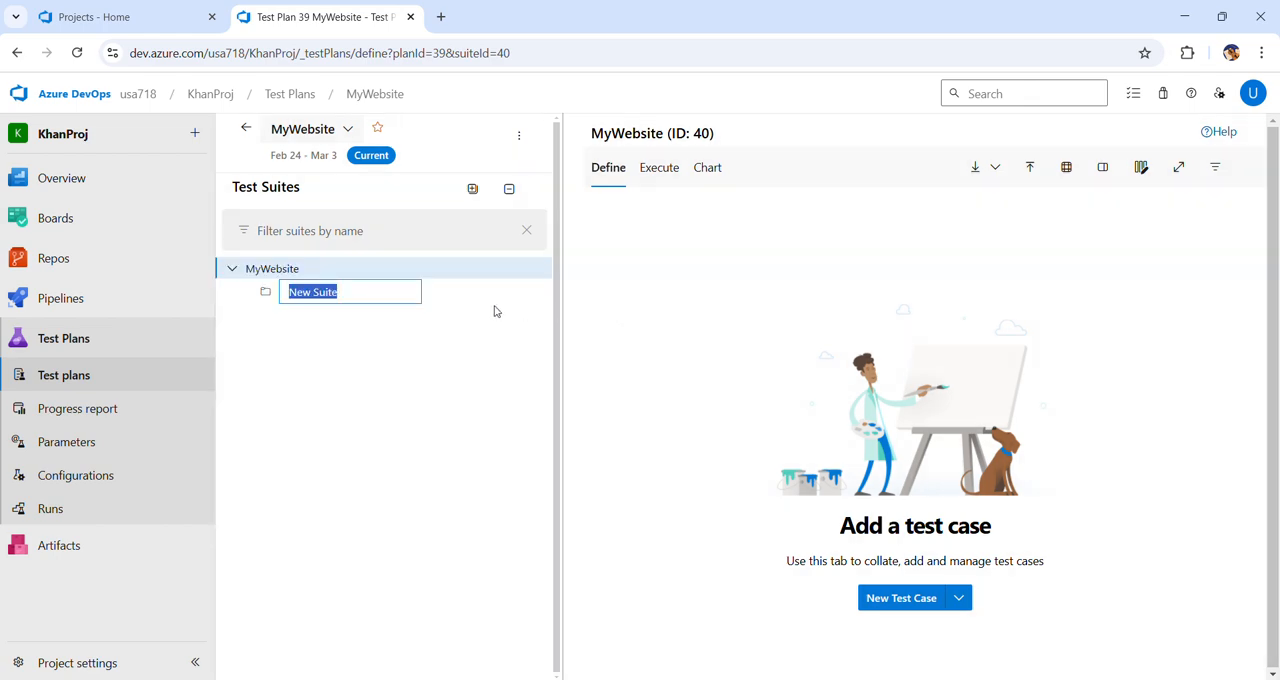
text(My)
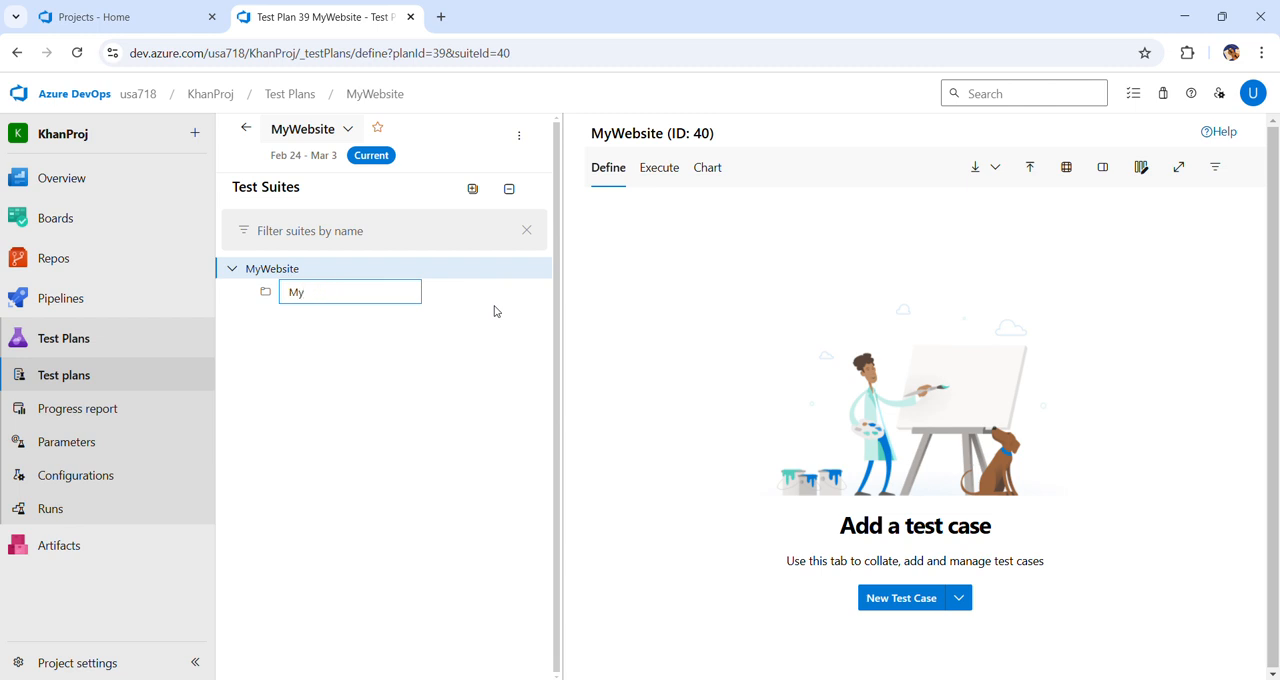
text(WebsiteQA)
key(Return)
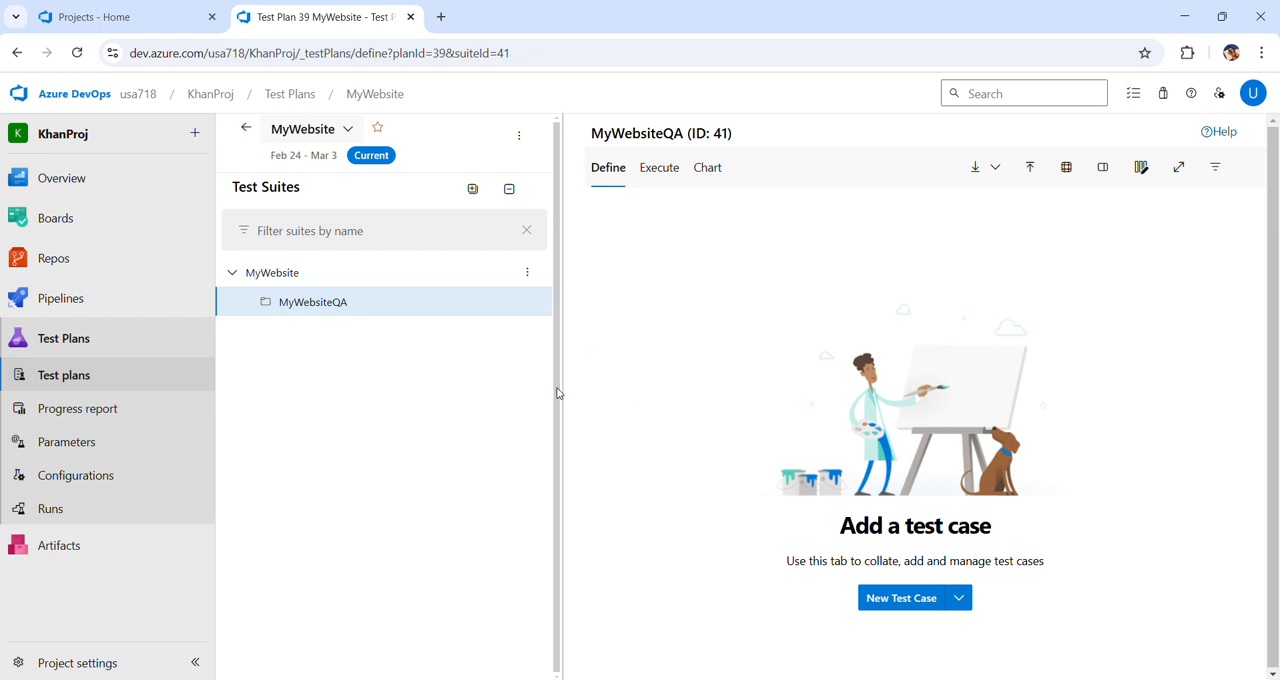
Start a new test case in the MyWebsiteQA suite and open chase.com in a new browser tab
click(901, 600)
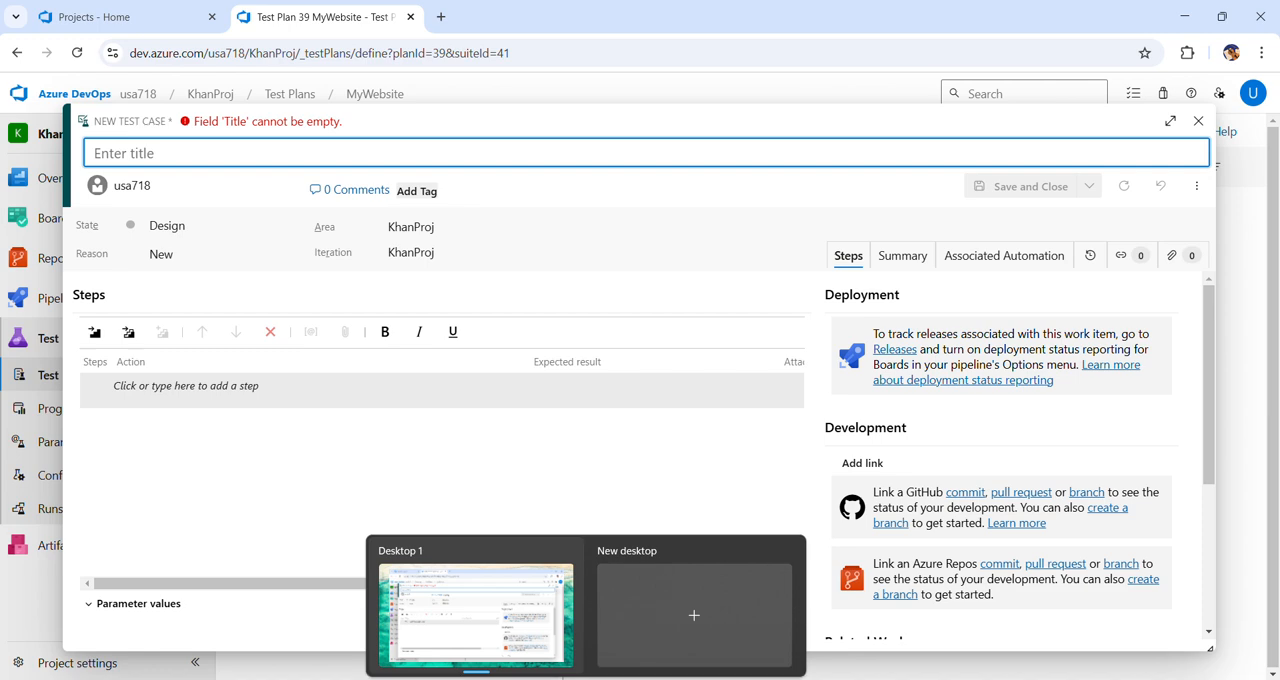
click(440, 17)
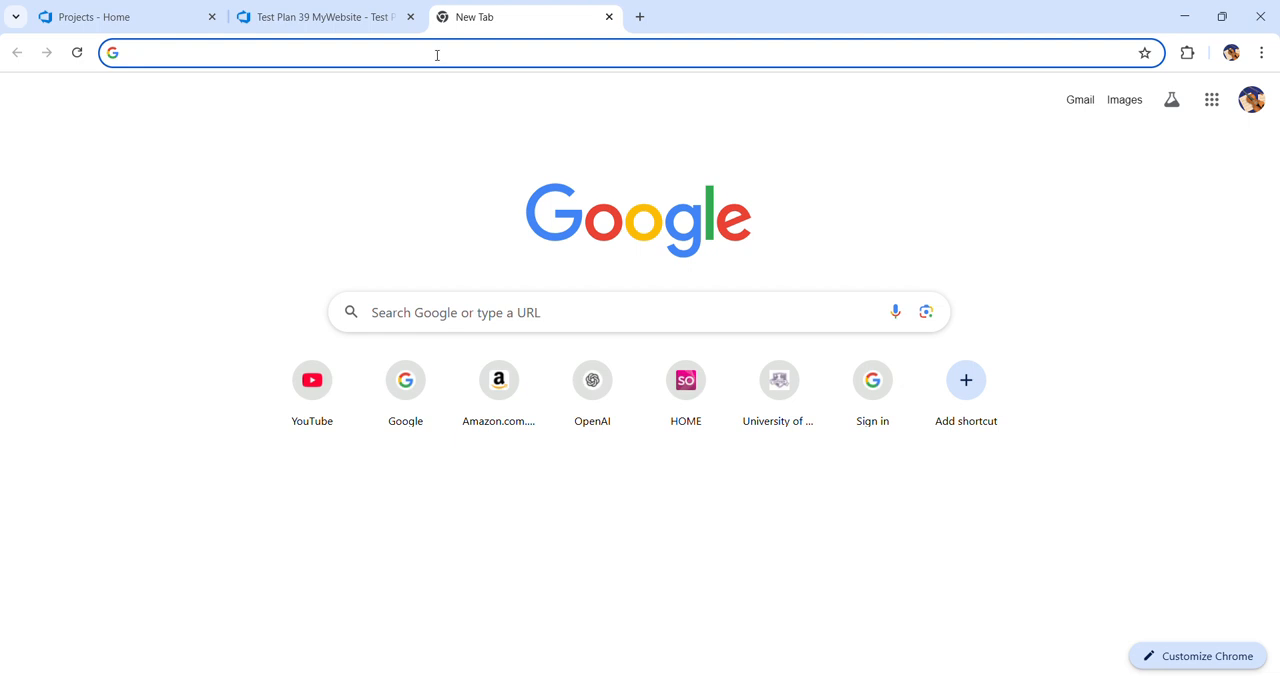
text(chase.c)
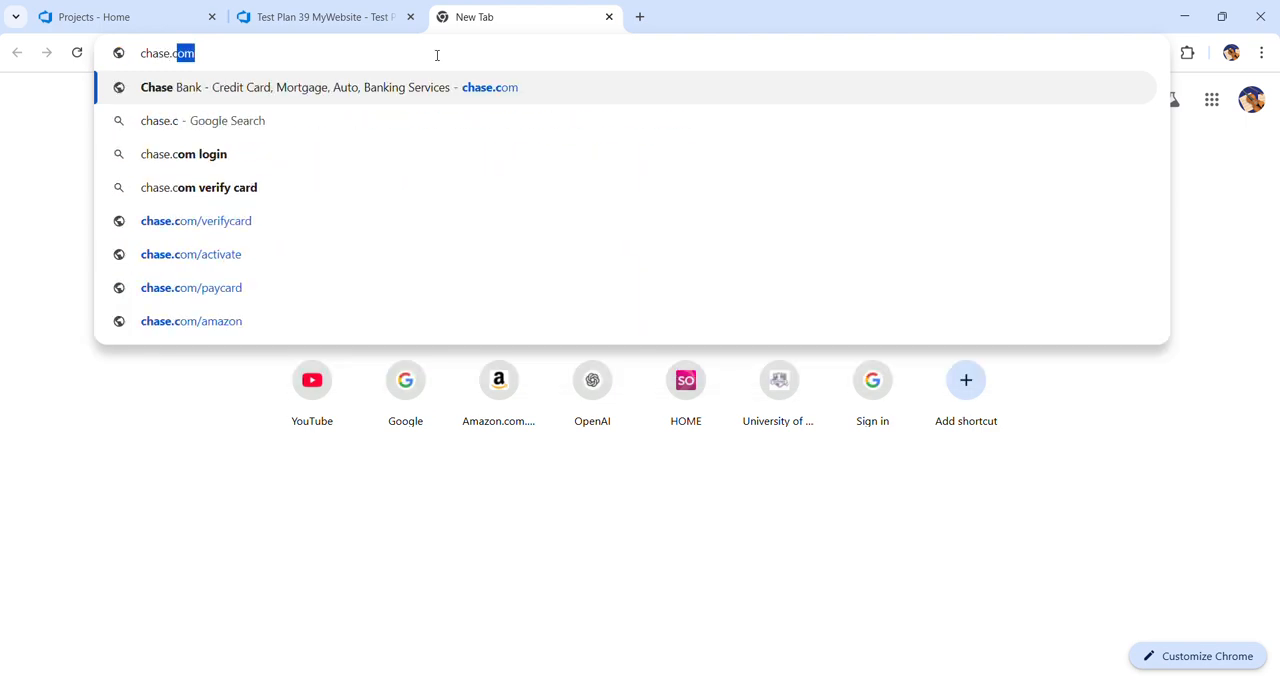
text(om)
key(Return)
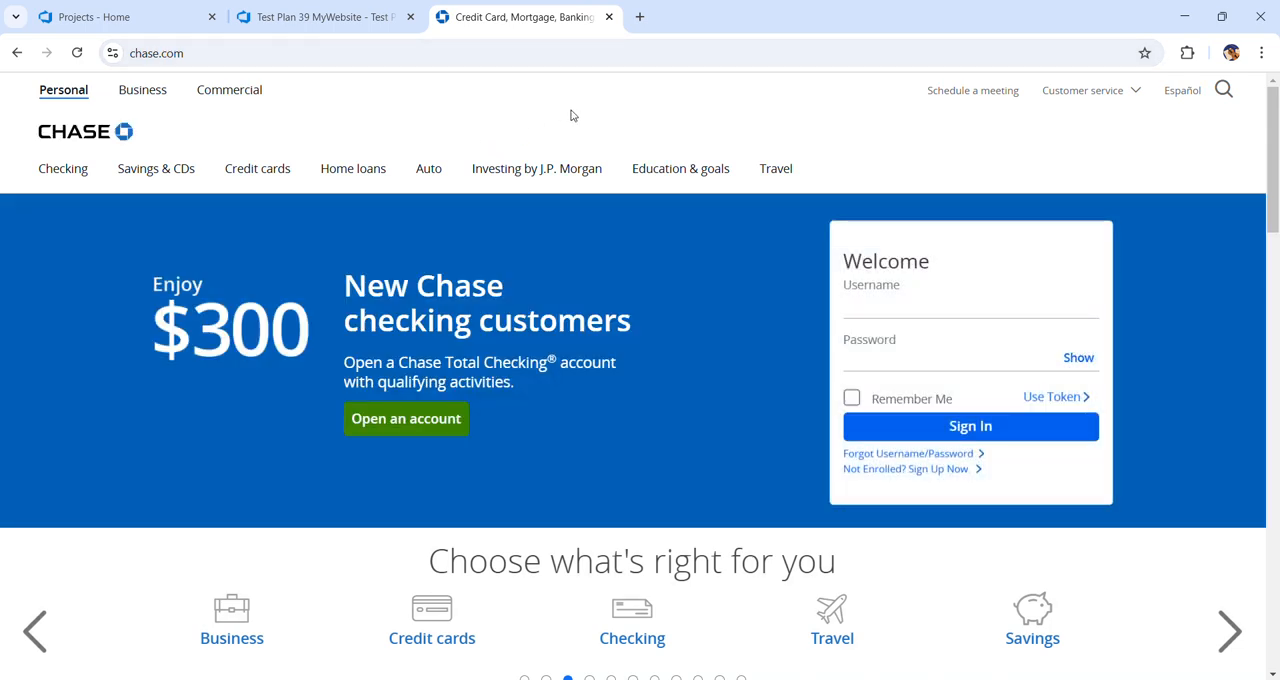
Return to the new test case in Azure DevOps and title it "Chase Login Func"
click(326, 19)
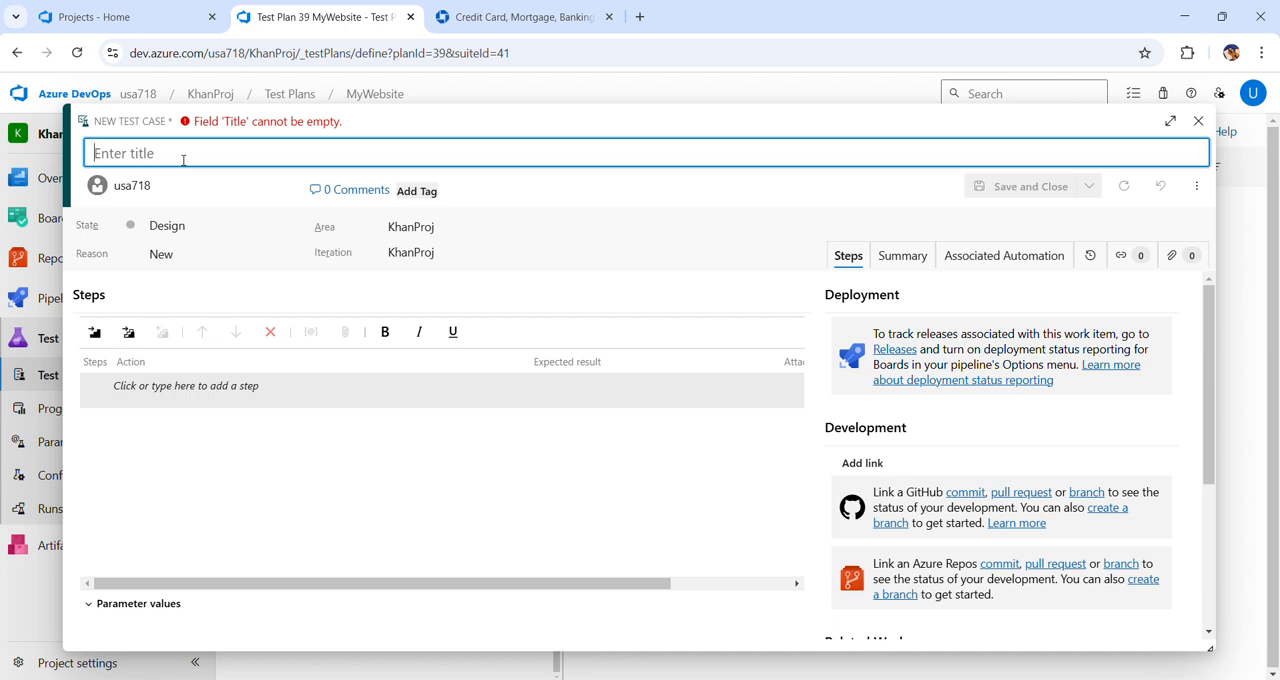
text(Ca)
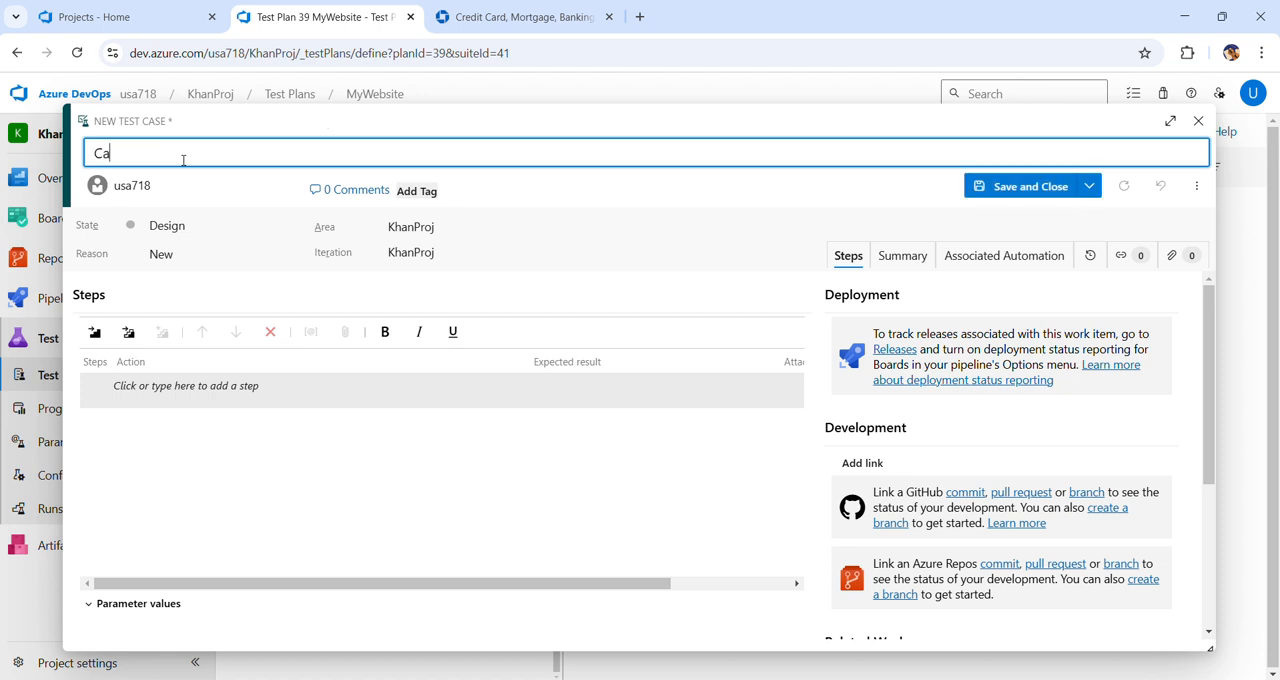
key(BackSpace)
text(hase Login Func)
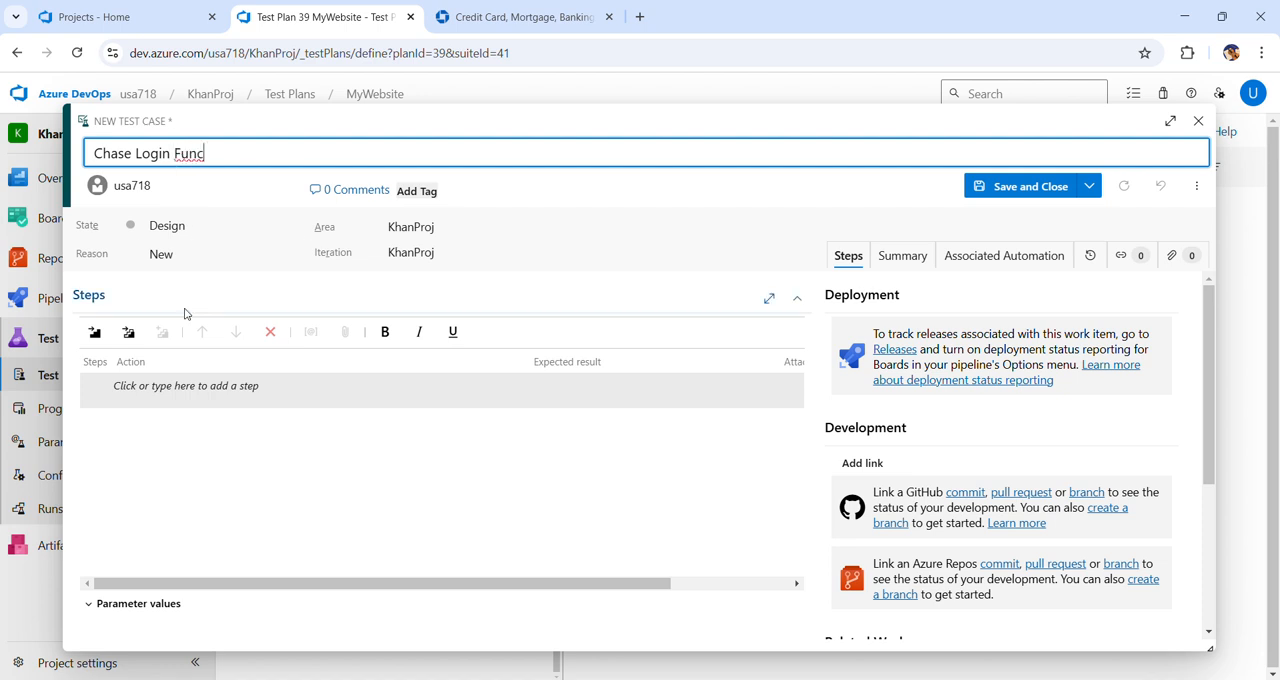
Add test step 1 with the action "Launch a browser." and the expected result "Browser opens."
click(137, 396)
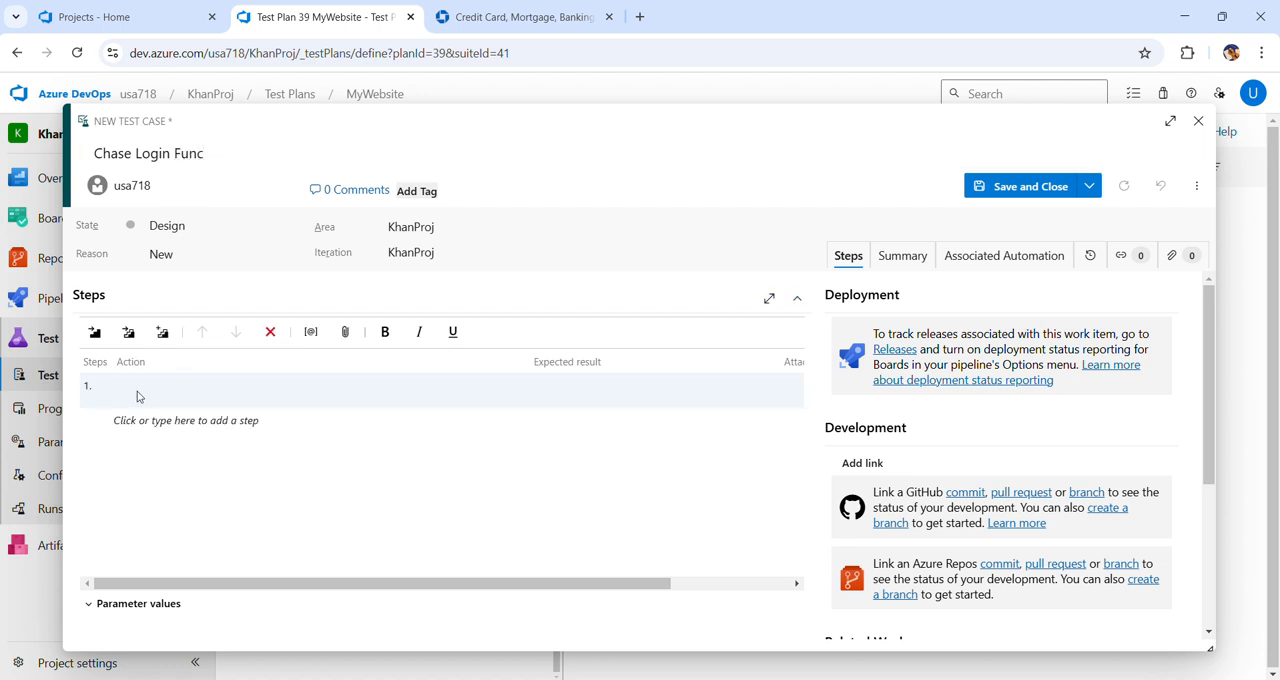
text(Launch a browser.)
click(539, 393)
text(Browser opens.)
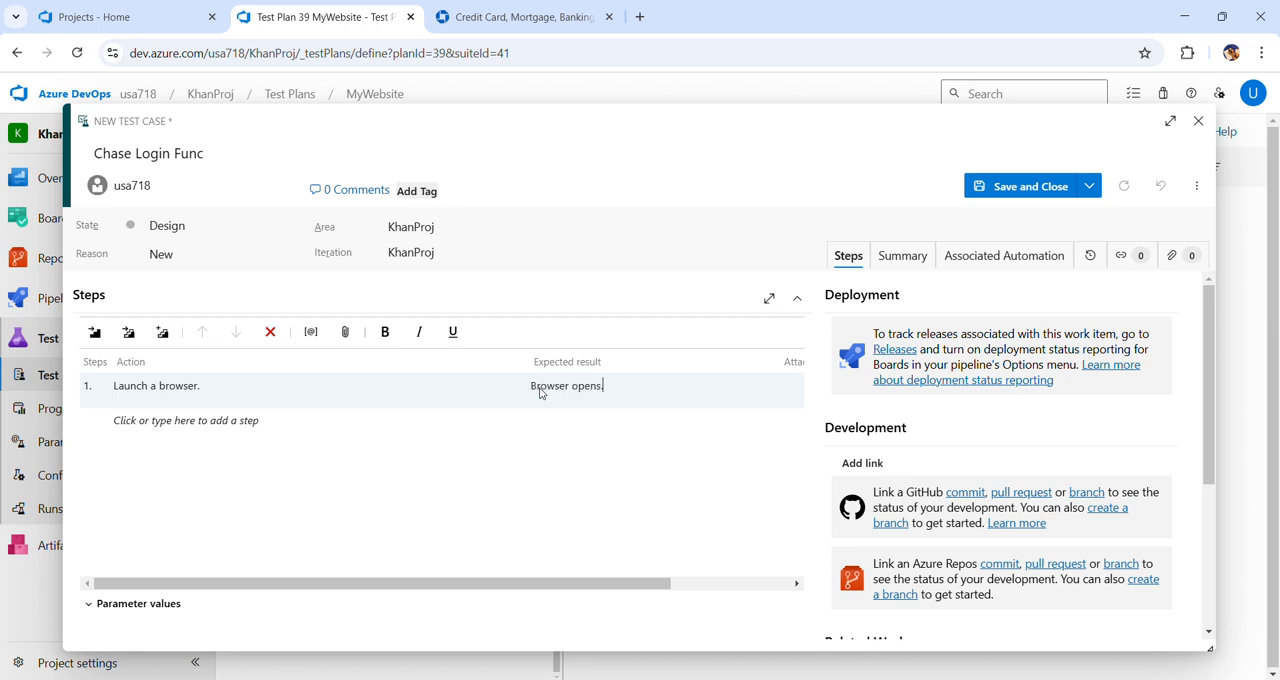
Add test step 2 with the action "Type Chase.com and hit Enter." and the expected result "Chase Homepage displays."
click(250, 430)
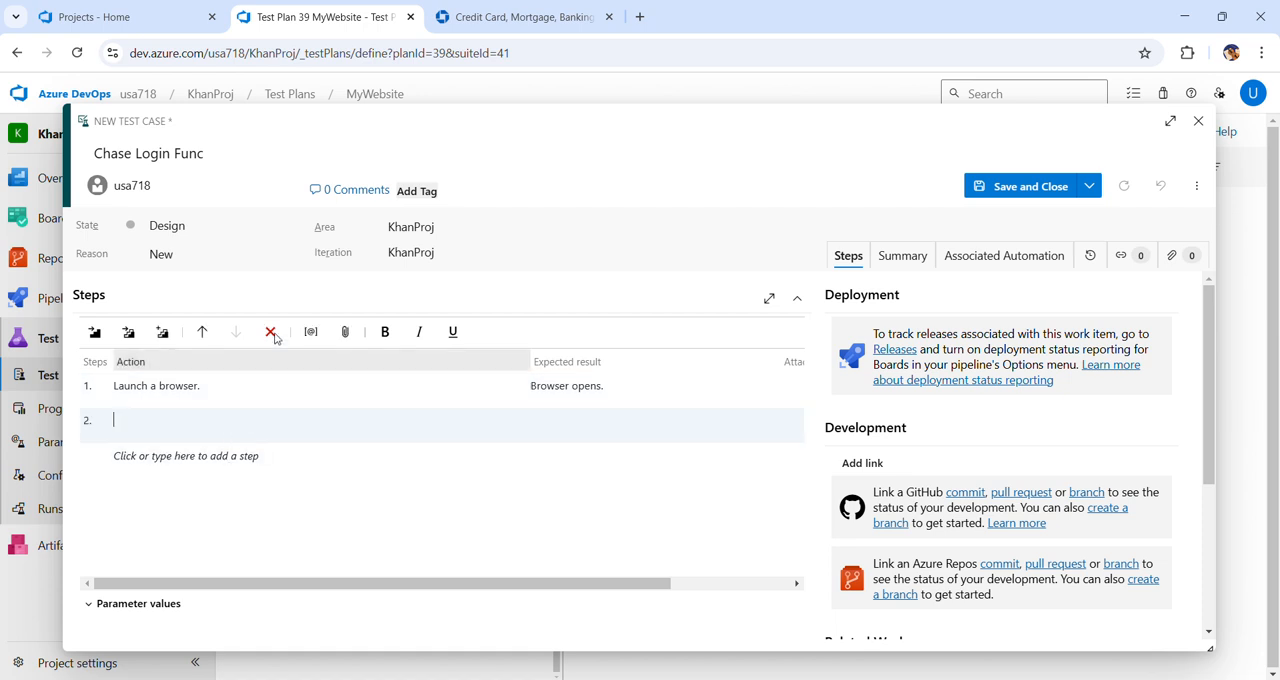
text(Typ)
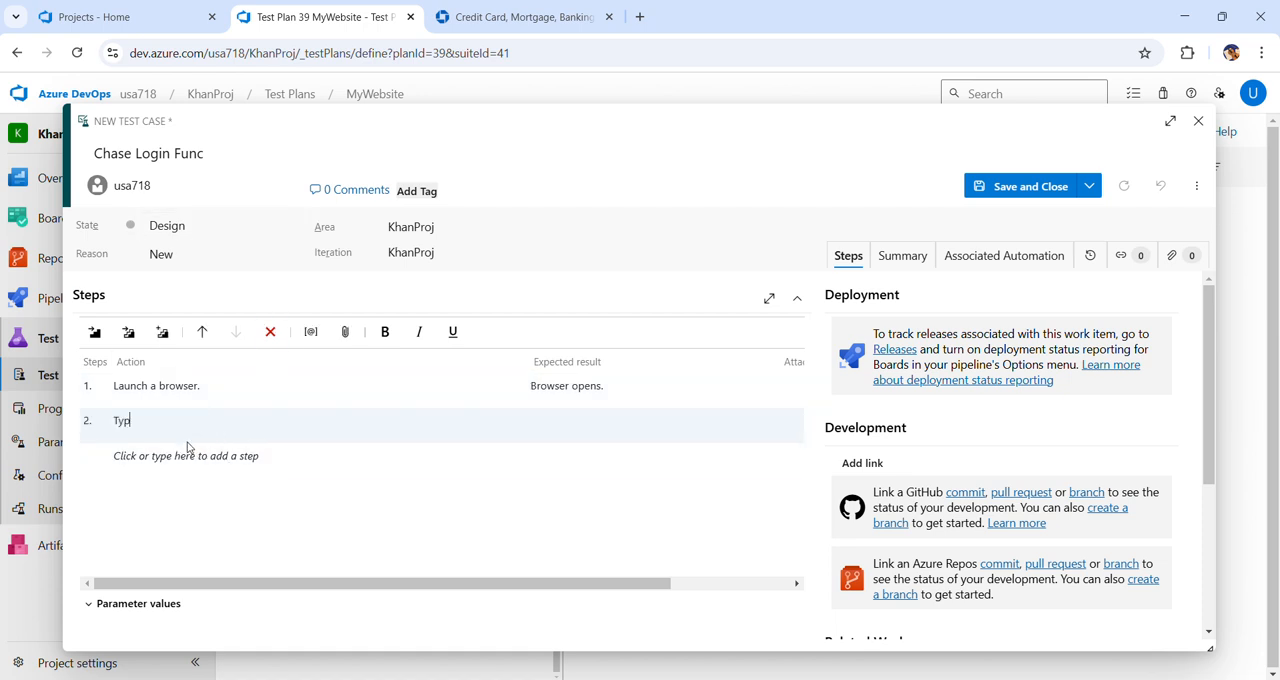
text(e Chase.com and hit Enter.)
click(546, 423)
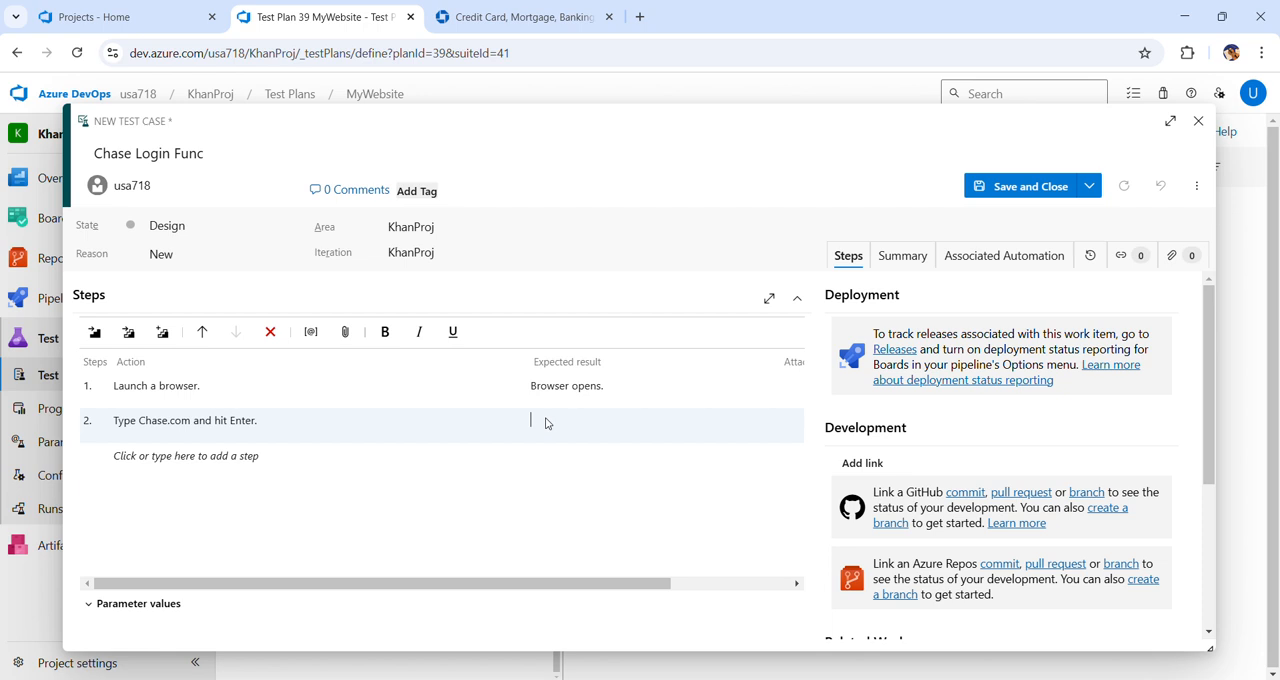
text(Chase Homepage displays.)
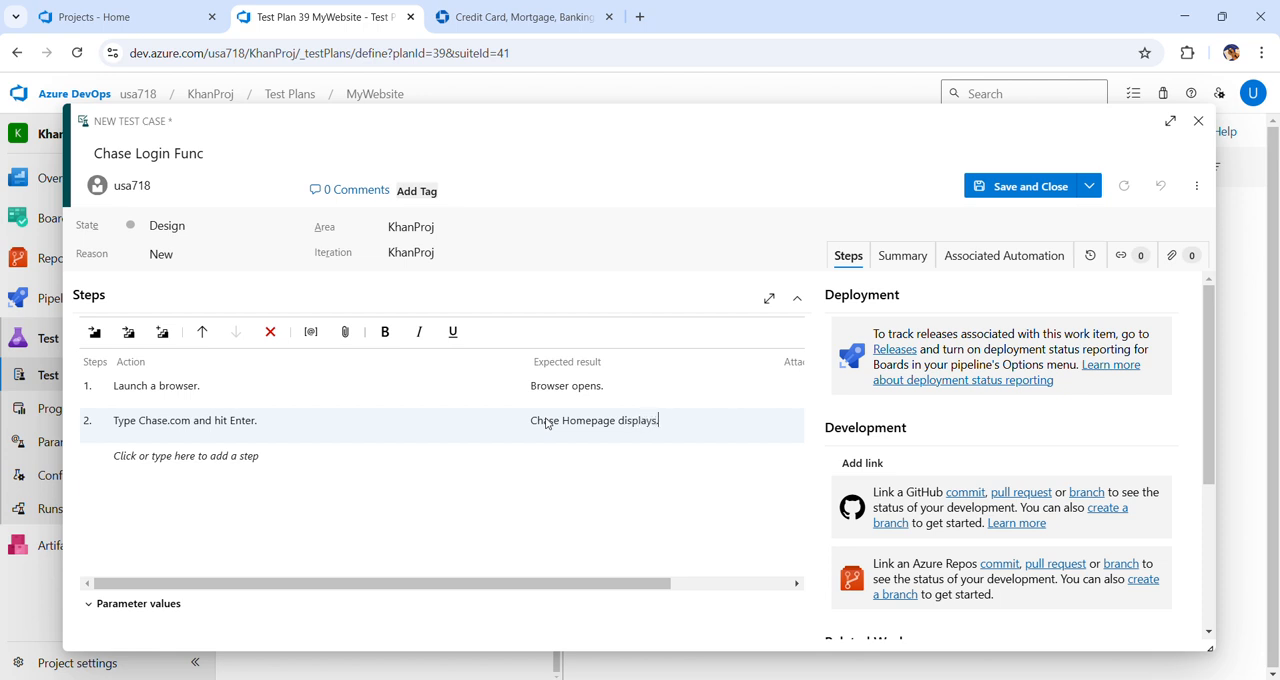
Check the sign-in form on the Chase homepage and add test step 3 with the action "Enter Username and Password."
click(195, 458)
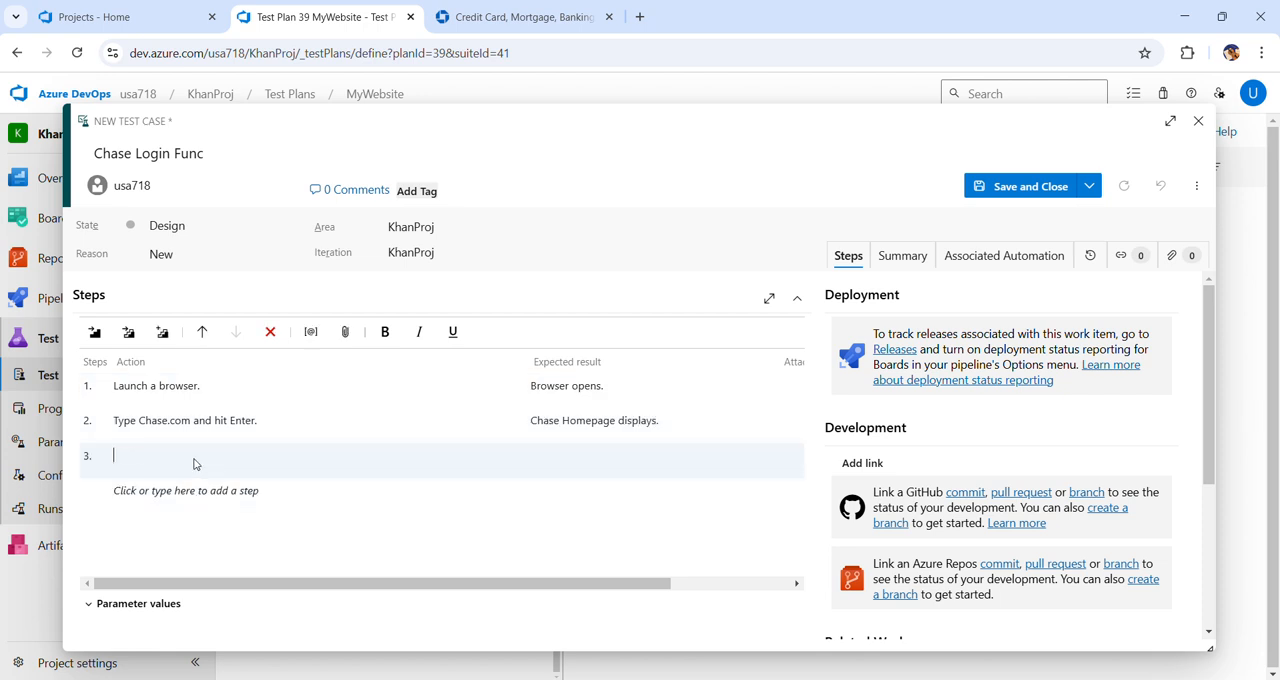
click(515, 17)
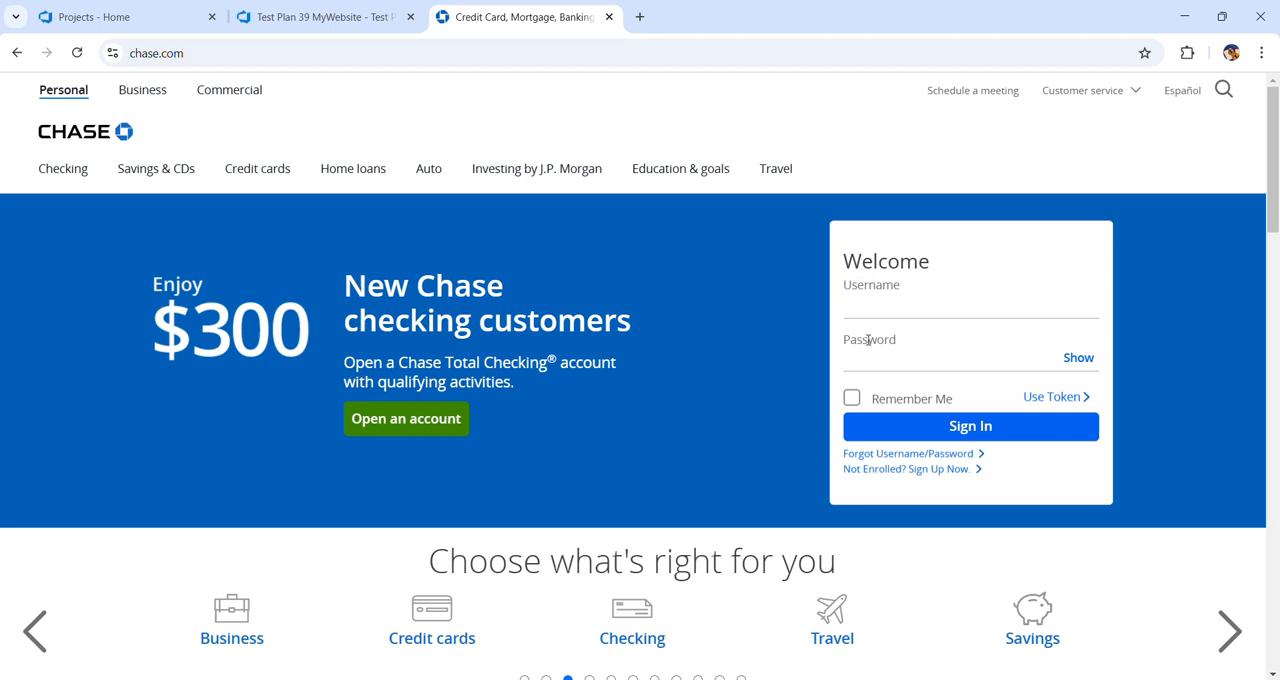
click(348, 20)
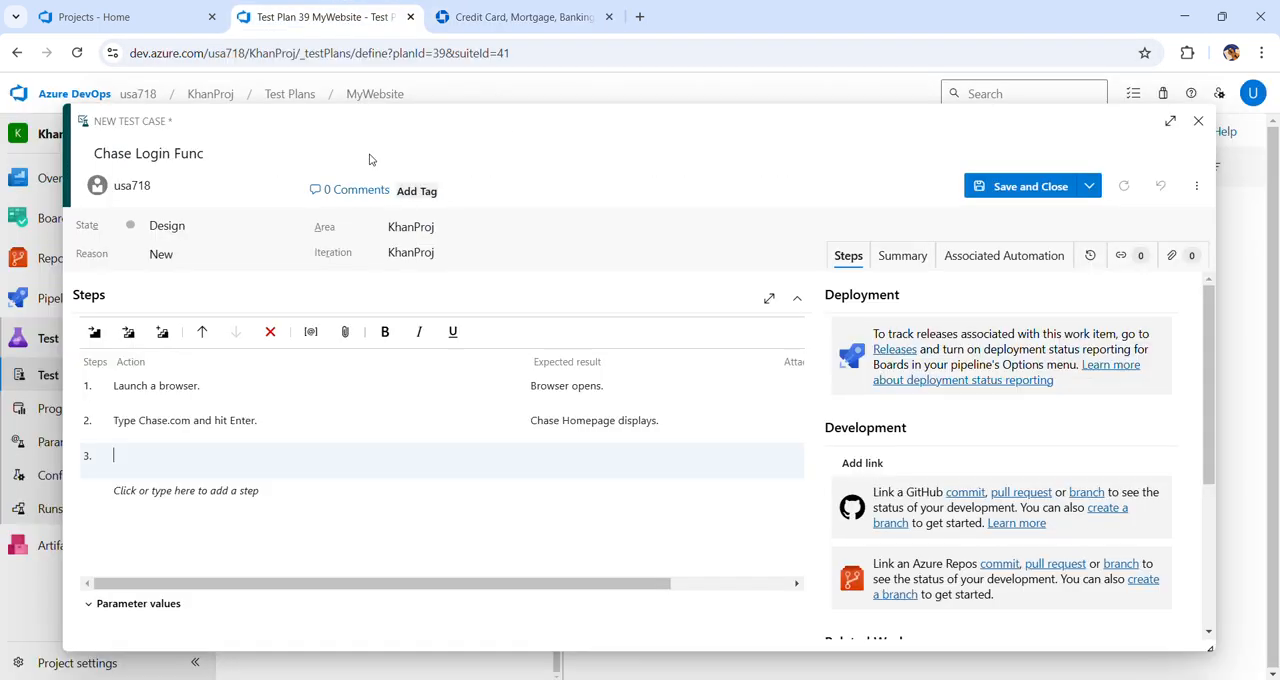
text(Enter)
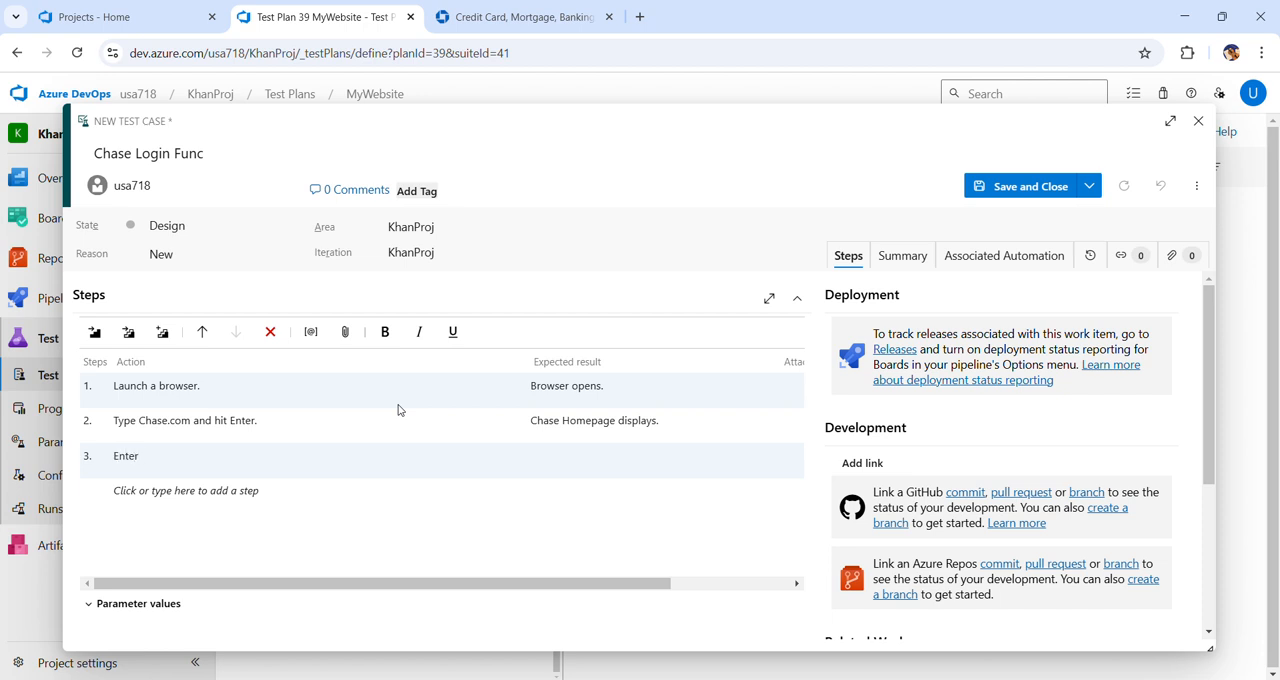
click(398, 405)
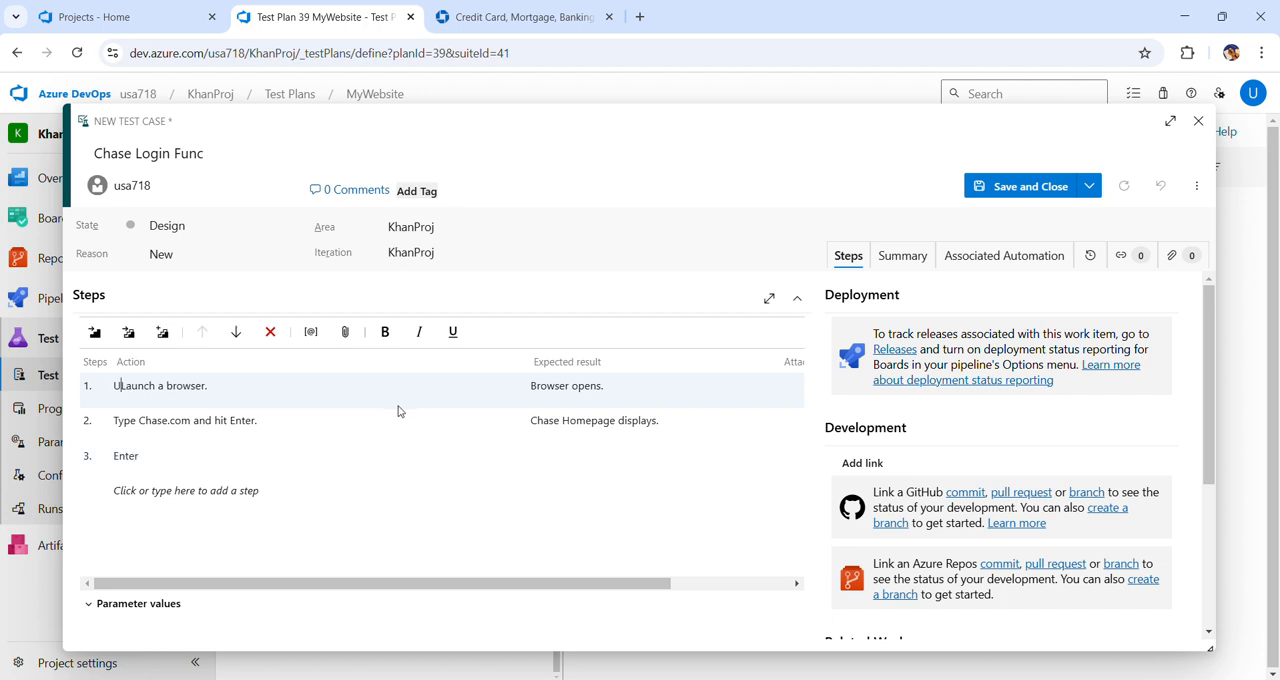
click(334, 452)
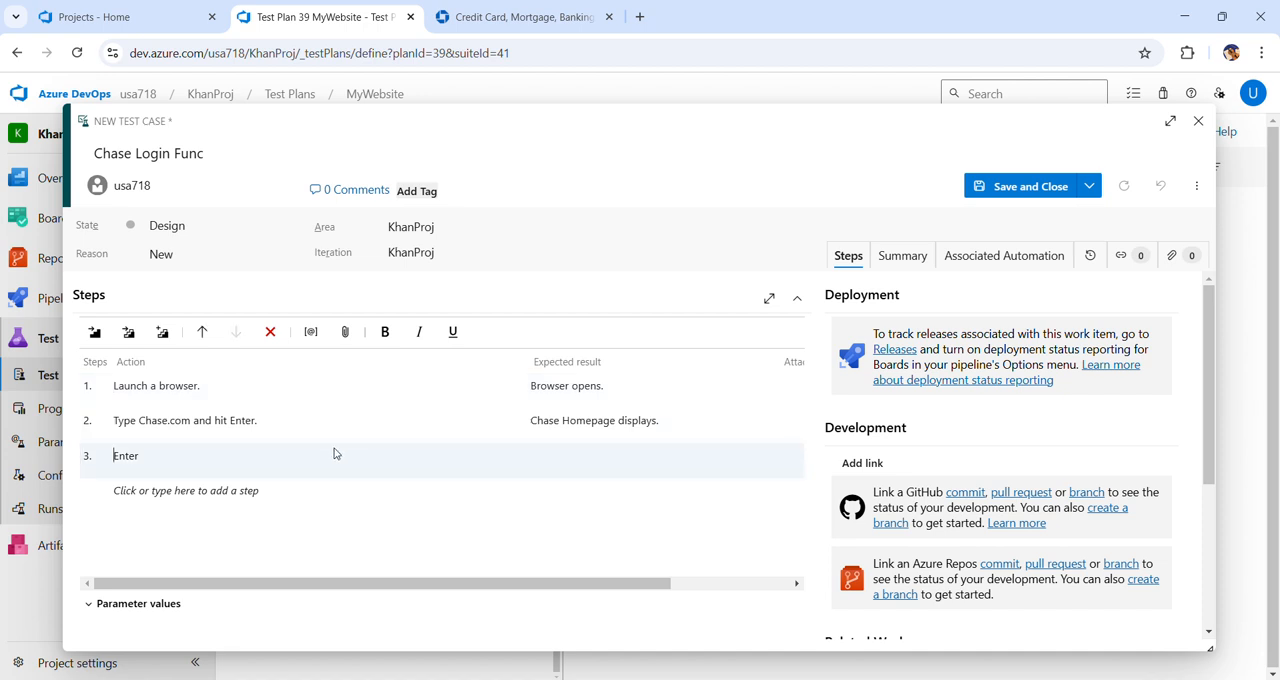
text(Username and Password.)
Set the expected result of test step 3 to "Username and Password display."
click(545, 460)
text(Username )
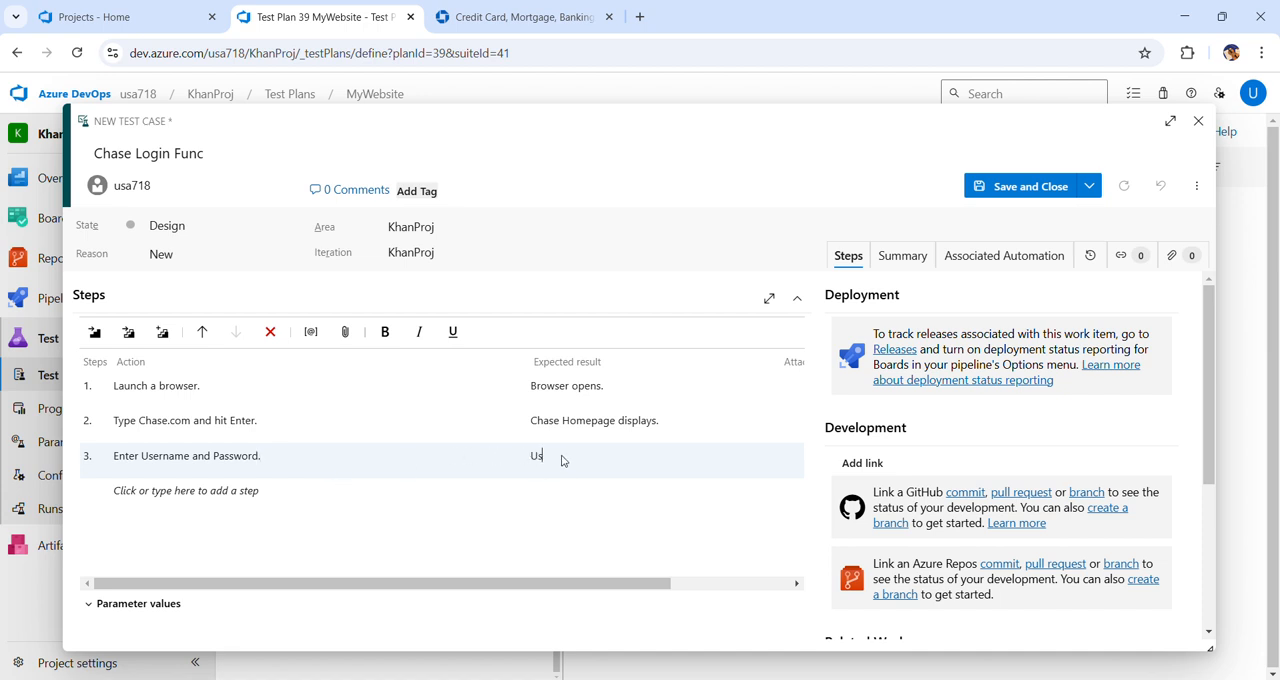
text(and Password display.)
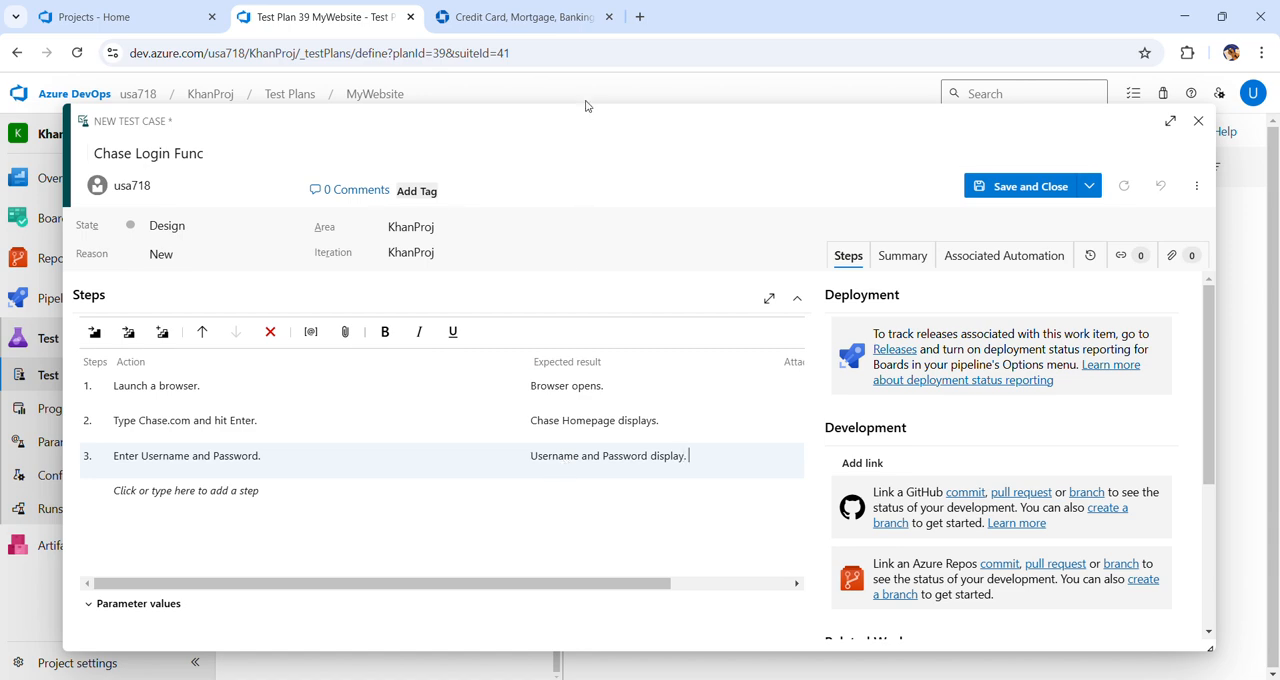
Check the sign-in form on the Chase homepage and add test step 4 with the action "Click Sign In button."
click(524, 17)
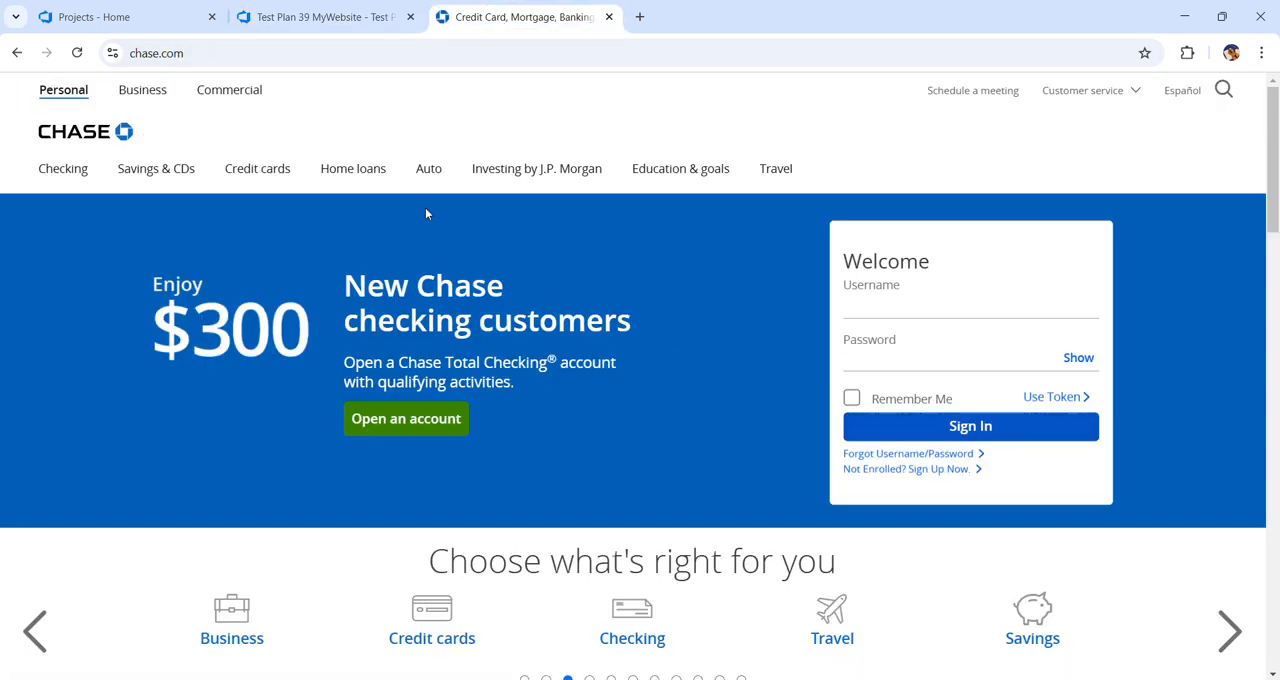
click(340, 17)
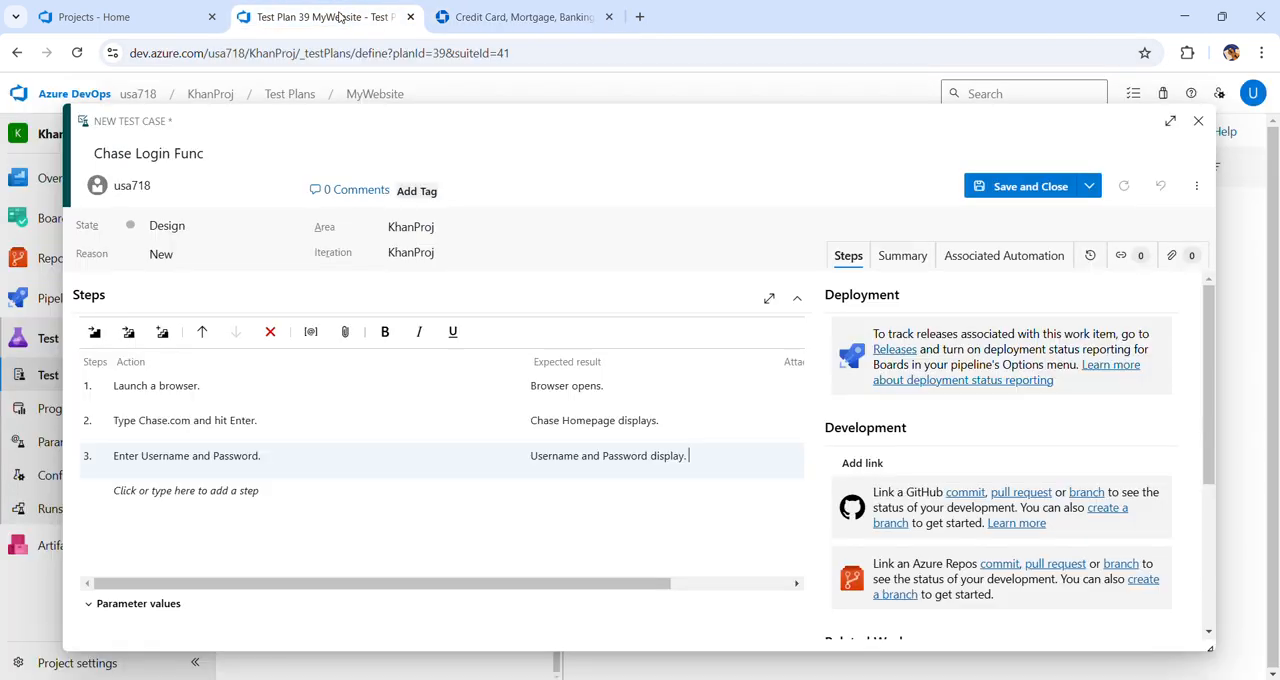
click(214, 491)
text(Click S)
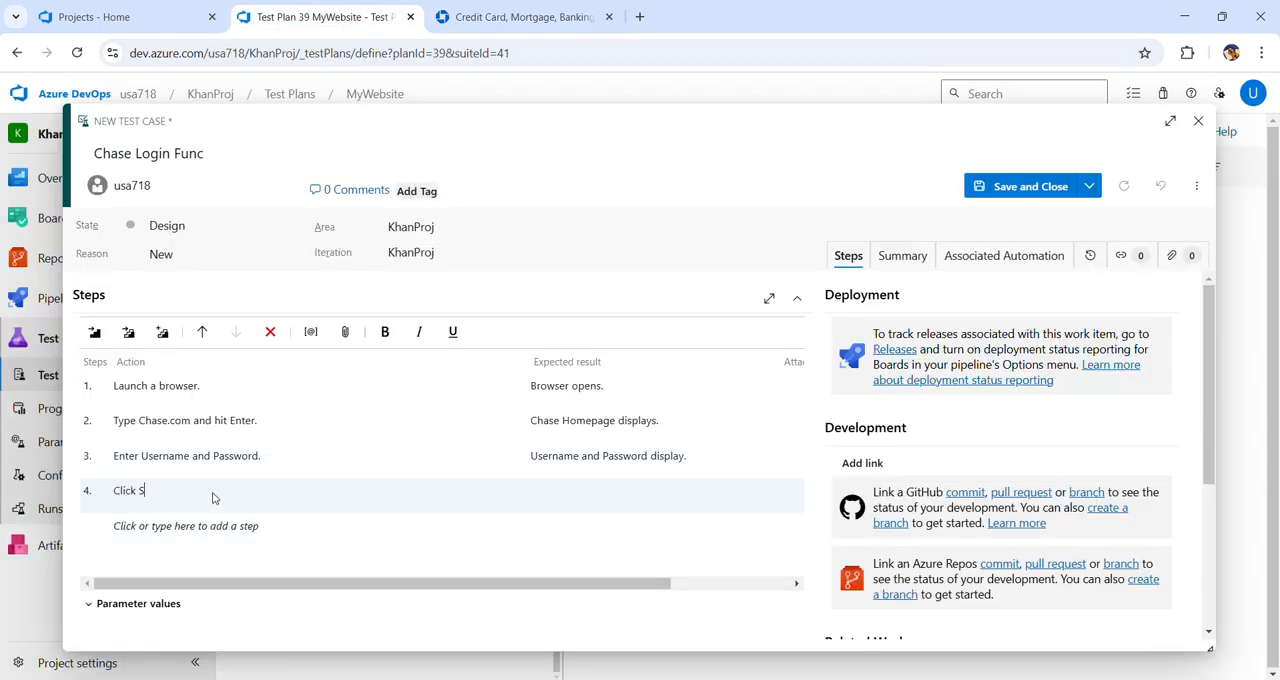
text(ign)
text( In button)
text(Chase)
text( Account page)
text( di)
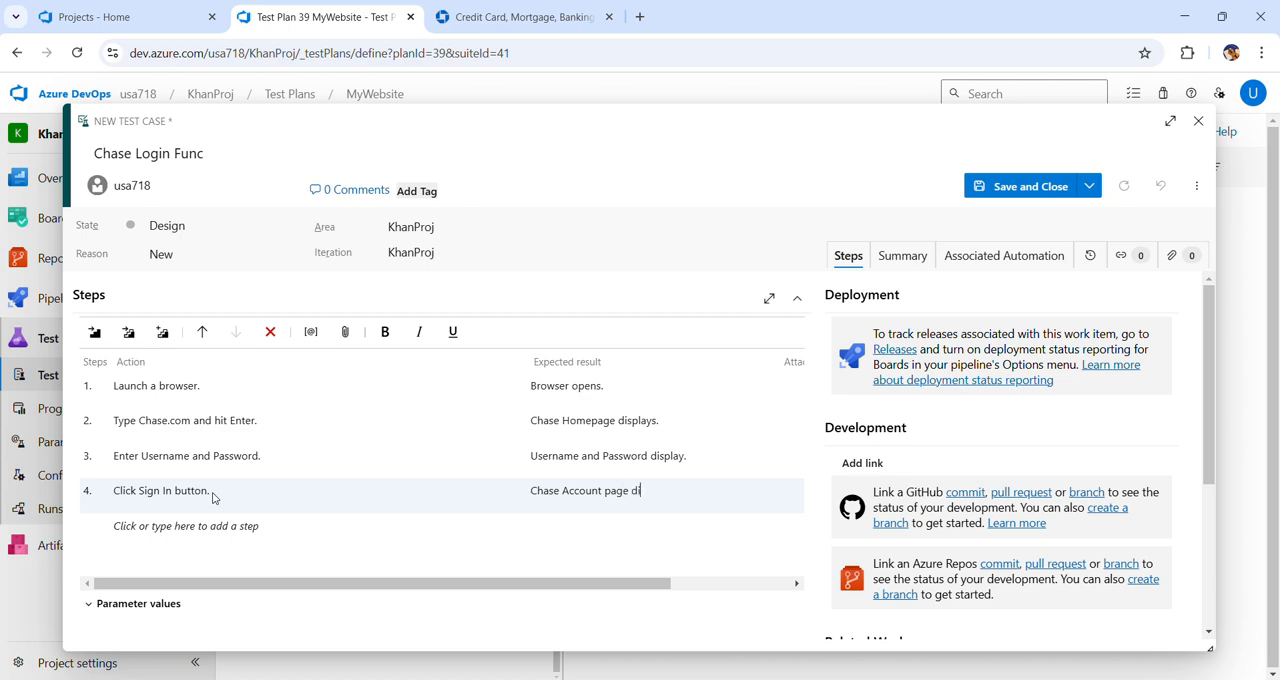
text(splays.)
Add test step 5 with the action "Click Logout button."
click(155, 533)
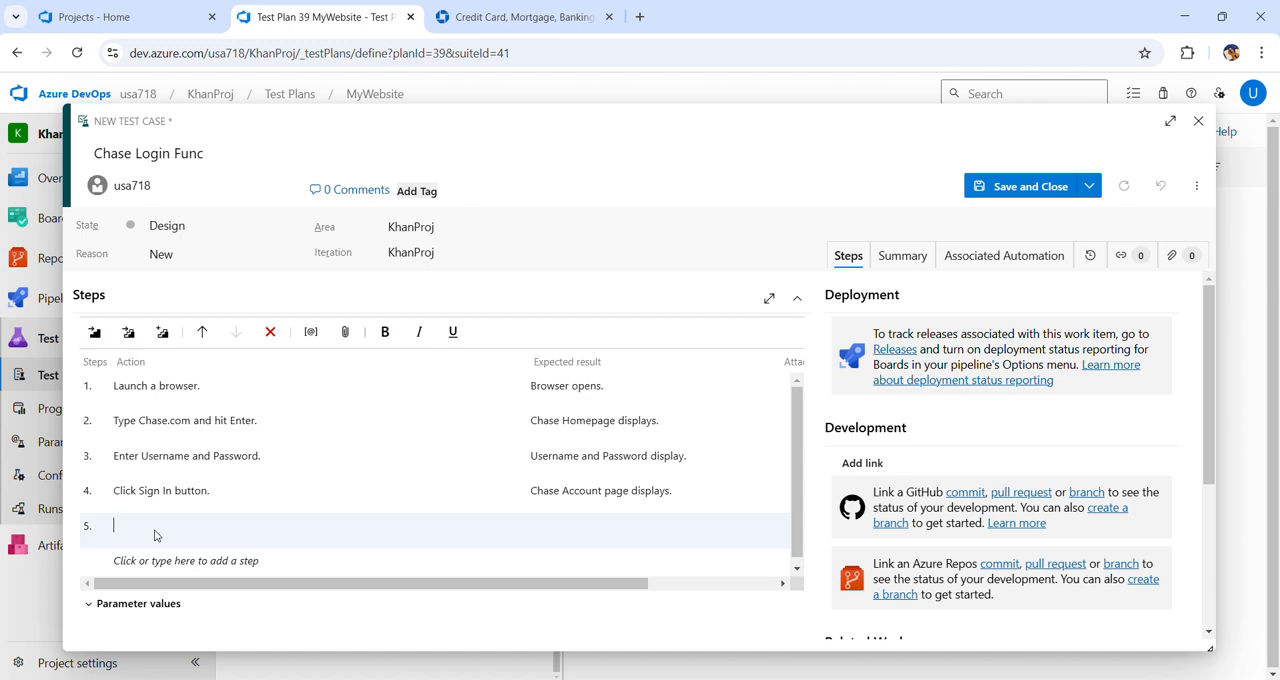
text(Click Logout button.)
Set test step 5's expected result to "System Logs you out and take you to the Login screen." and save and close the test case
key(Tab)
text(System)
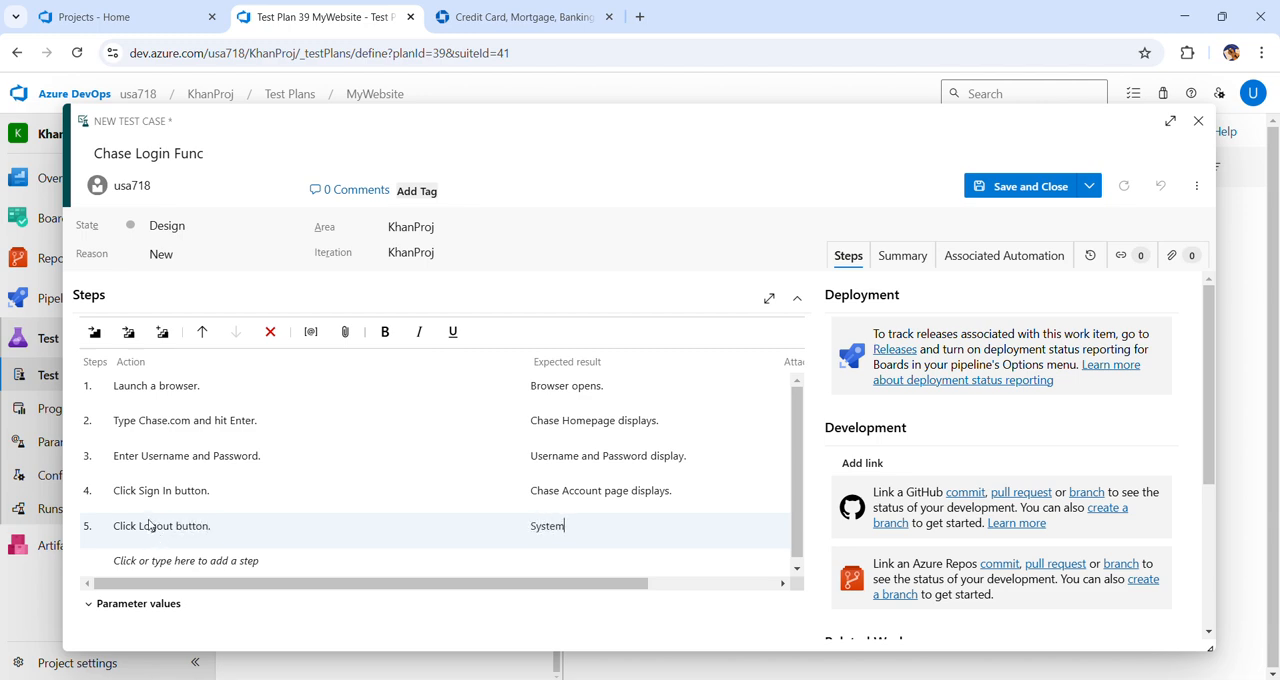
text( Lou)
key(BackSpace)
text(gs you out and take you to the)
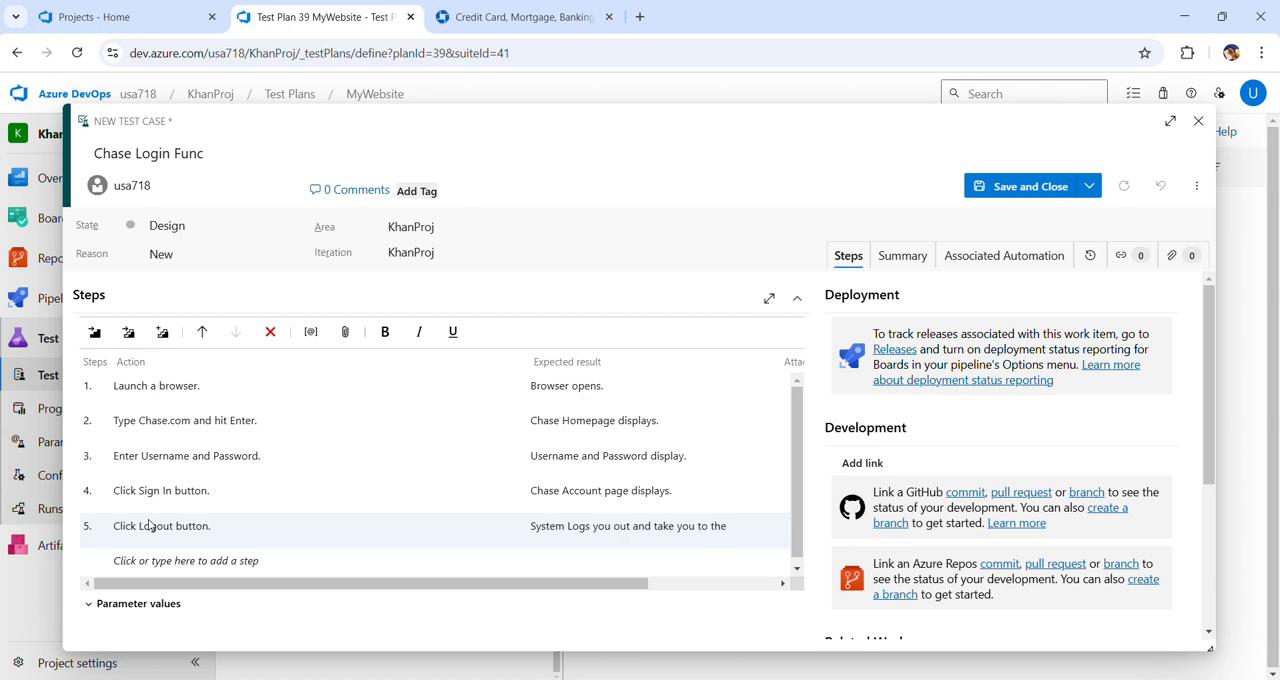
text( S)
key(BackSpace)
text(Loin)
key(BackSpace)
key(BackSpace)
text(ginn)
key(BackSpace)
key(BackSpace)
text(screen.)
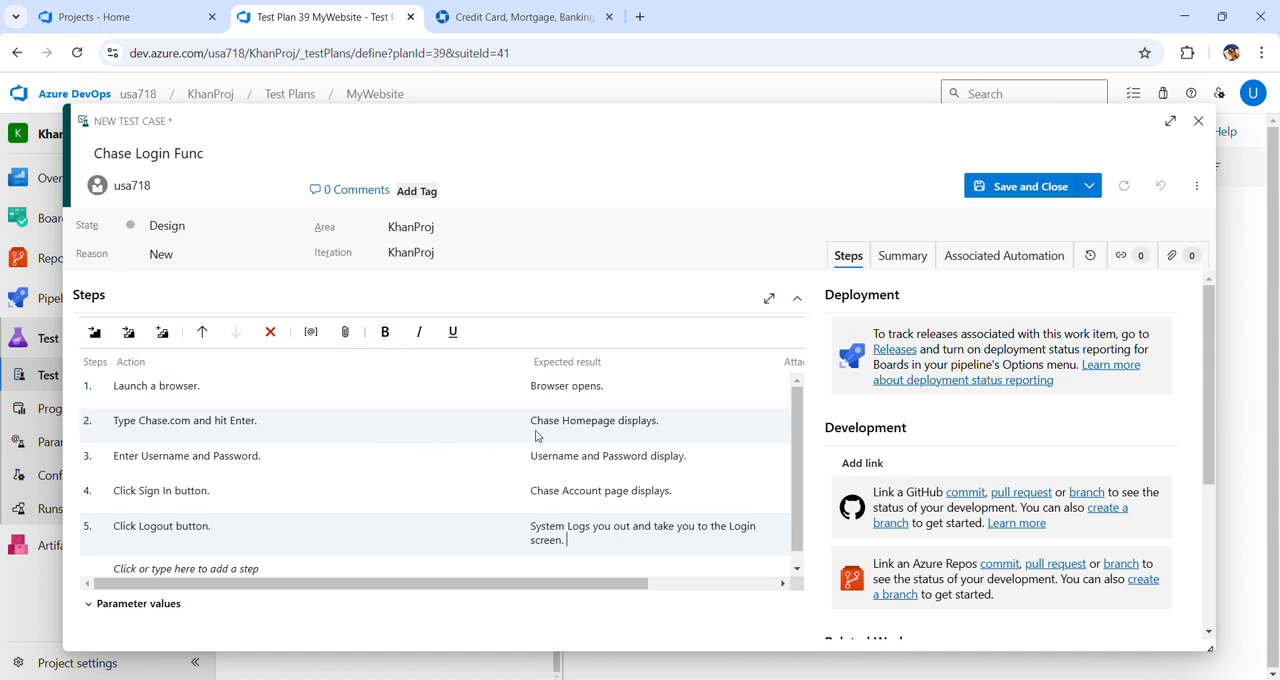
click(1031, 187)
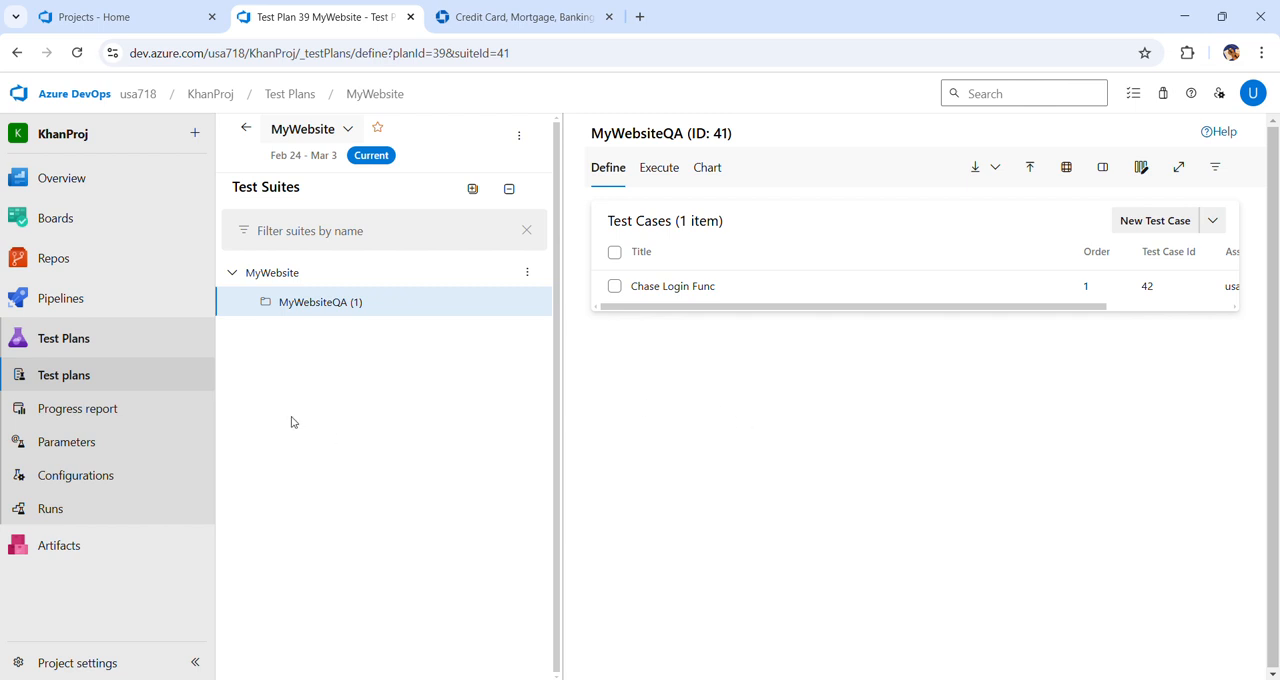
Reopen the Chase Login Func test case from the MyWebsiteQA suite and review its steps
click(72, 343)
click(325, 306)
click(686, 290)
click(686, 290)
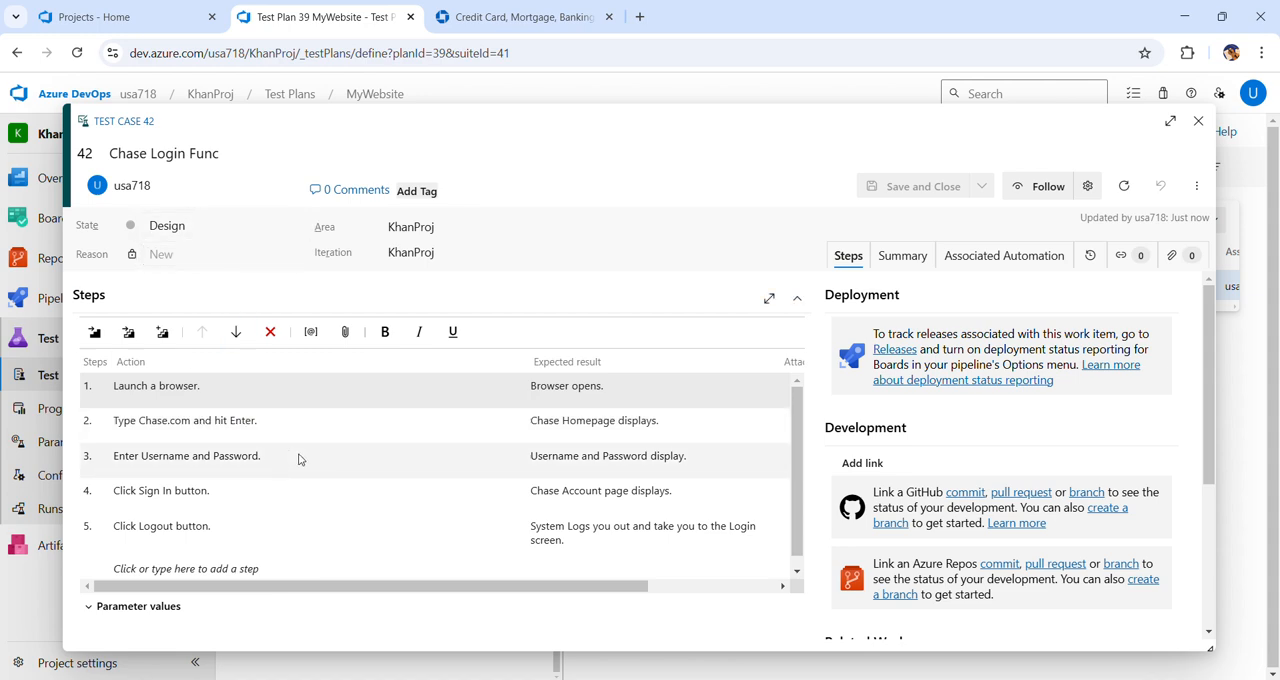
scroll(298, 459, down, 1)
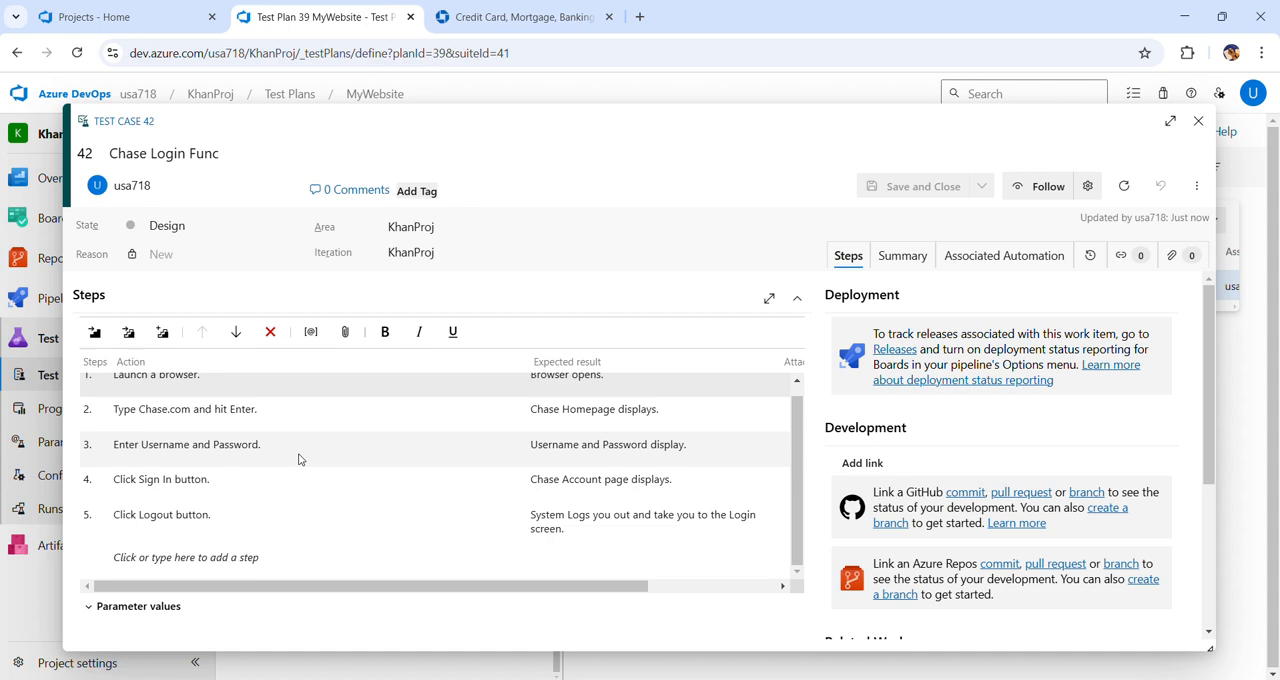